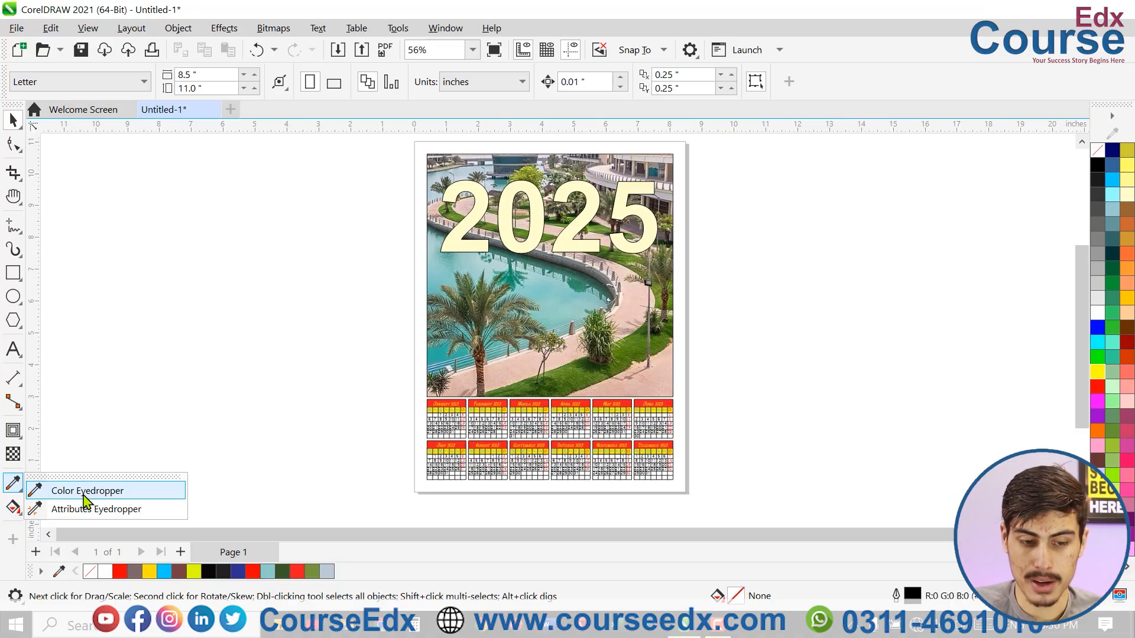
# - Draw a rectangle about 5.13 x 1.85 inches in the empty area beside the calendar page
pyautogui.click(125, 433)
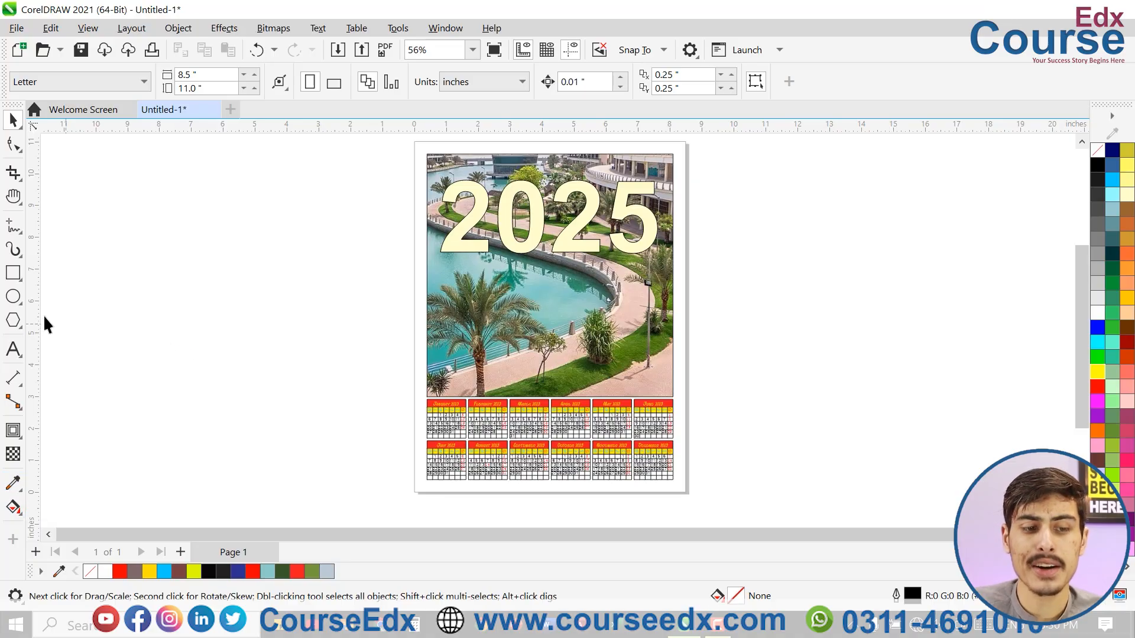
pyautogui.click(13, 275)
pyautogui.moveTo(138, 213); pyautogui.dragTo(303, 272)
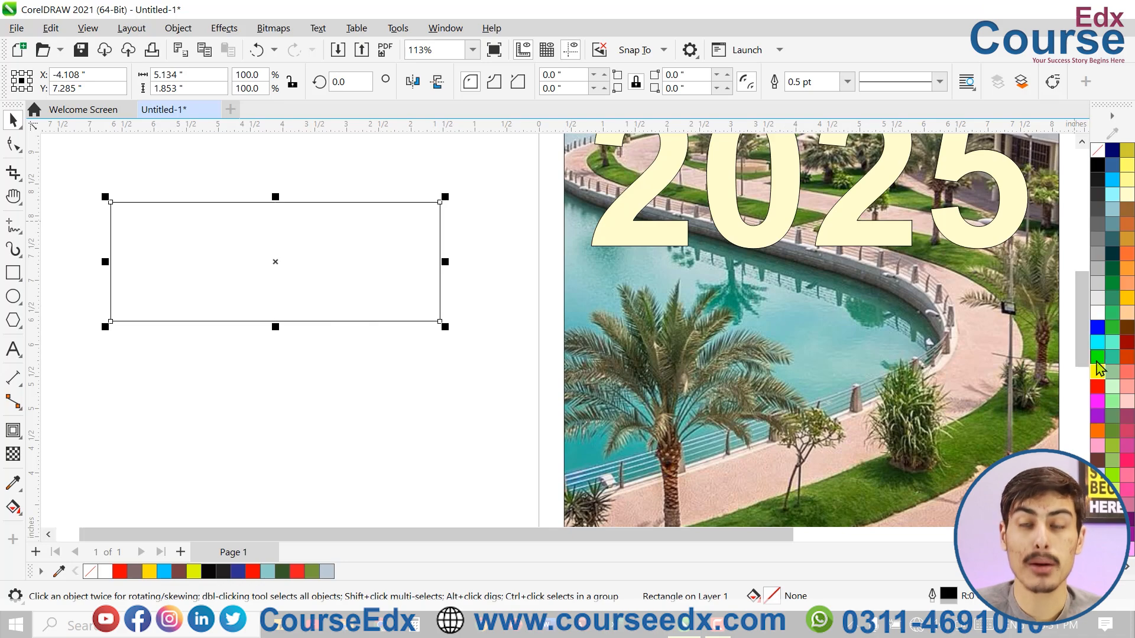
pyautogui.moveTo(370, 290); pyautogui.dragTo(427, 288)
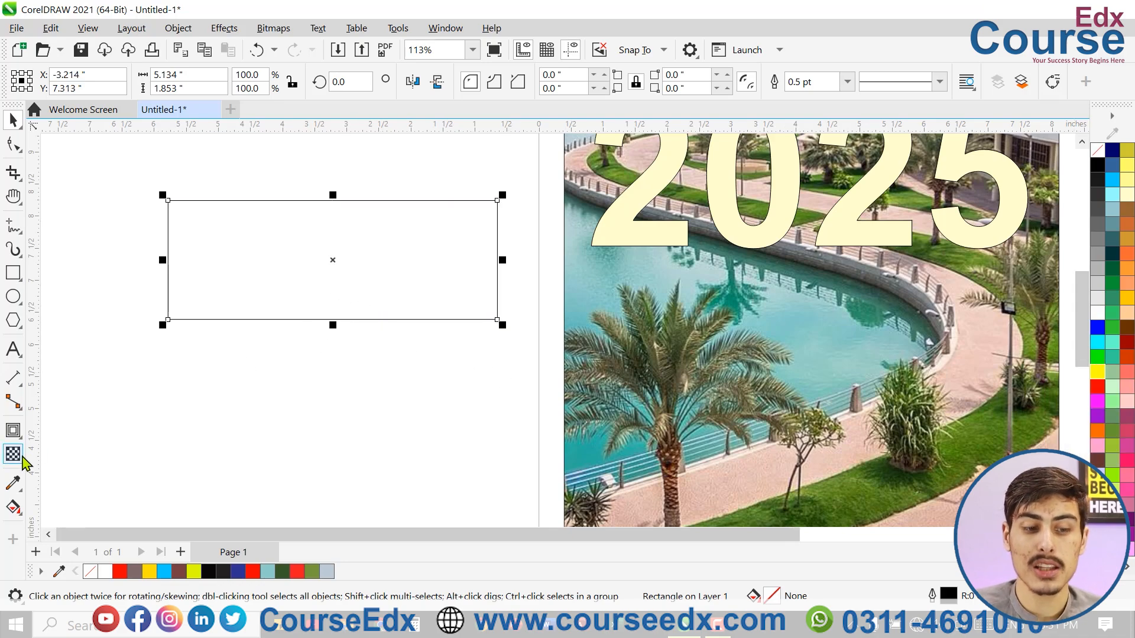
# - Sample the teal pool water in the photo and fill the rectangle with it (C45 M3 Y25 K0)
pyautogui.click(14, 485)
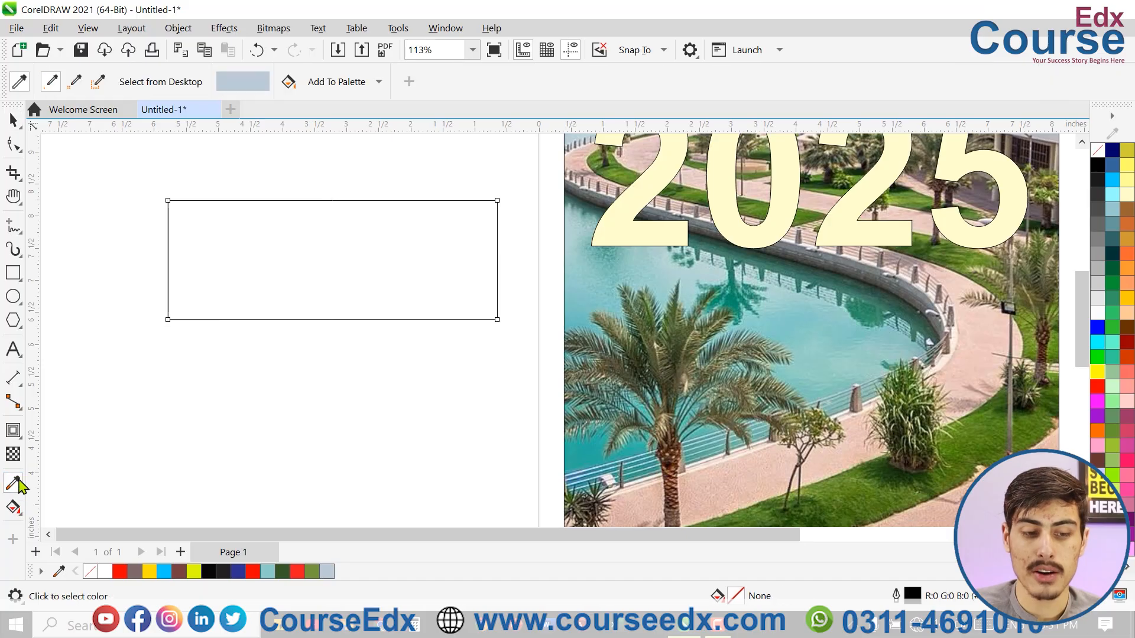
pyautogui.click(807, 307)
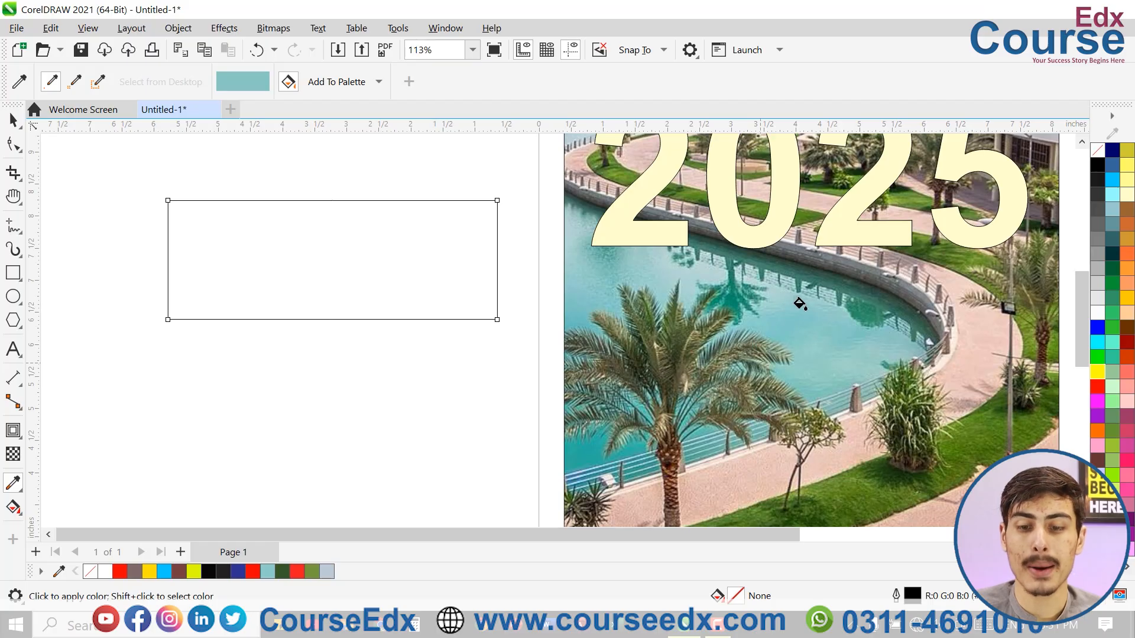
pyautogui.click(367, 271)
pyautogui.press('space')
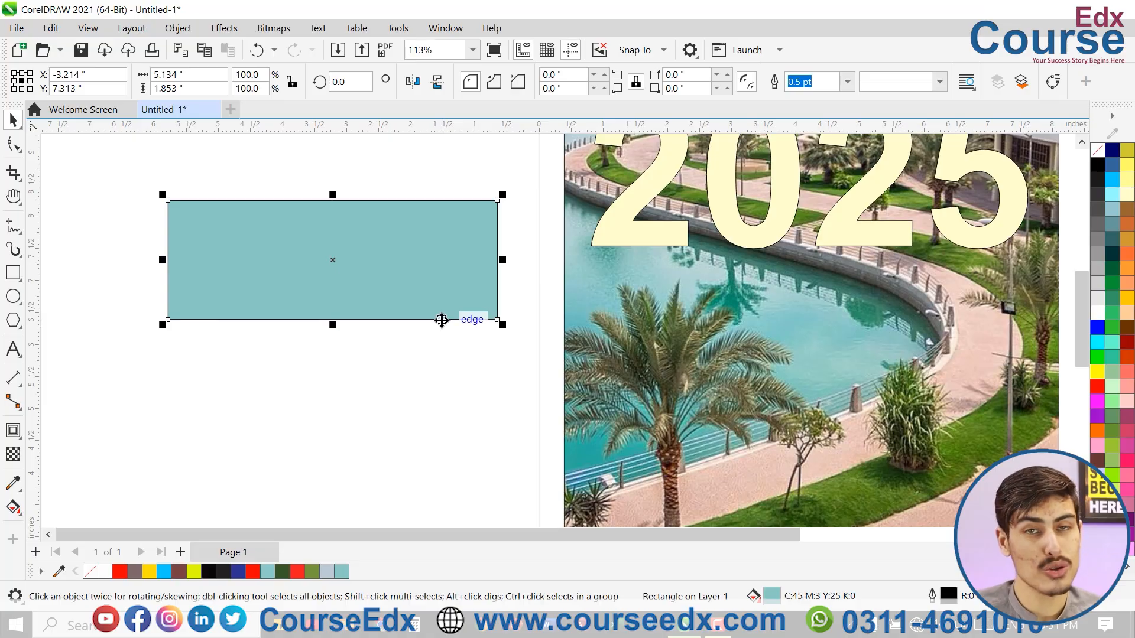
# - Fill the rectangle with green sampled from the lawn in the photo (C69 M29 Y100 K13), and move it down
pyautogui.scroll(-2, 442, 320)
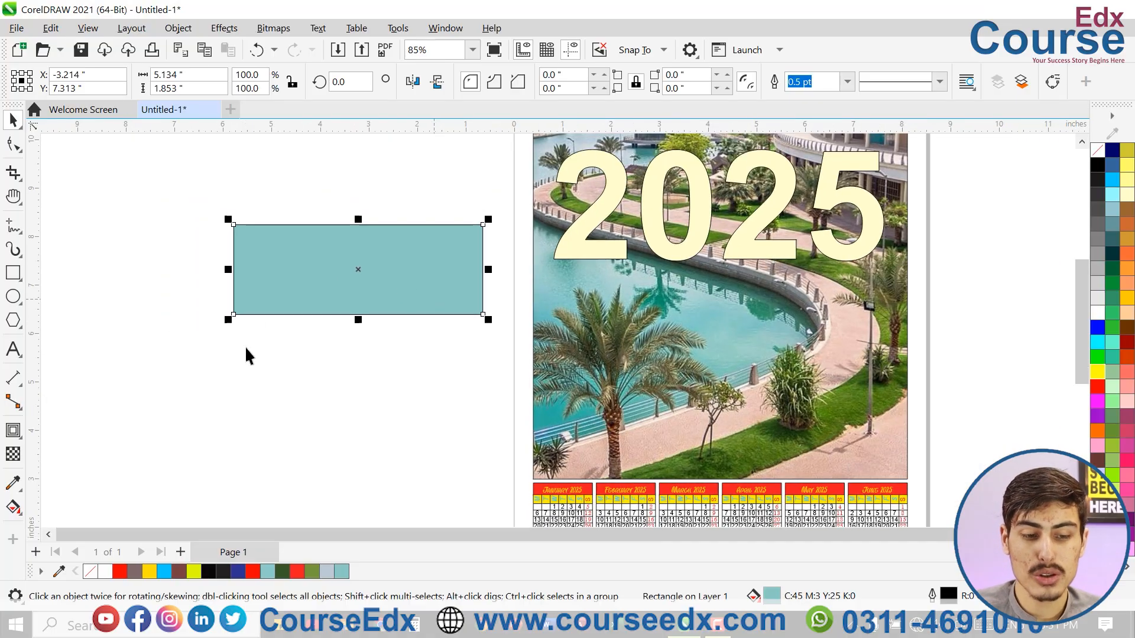
pyautogui.click(11, 489)
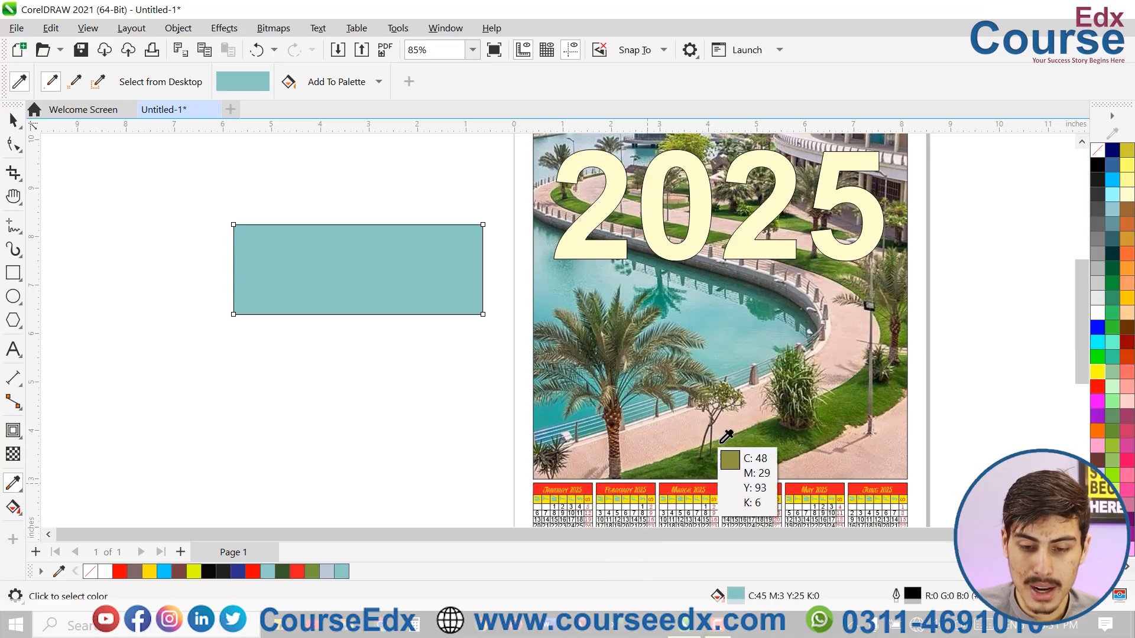
pyautogui.click(750, 449)
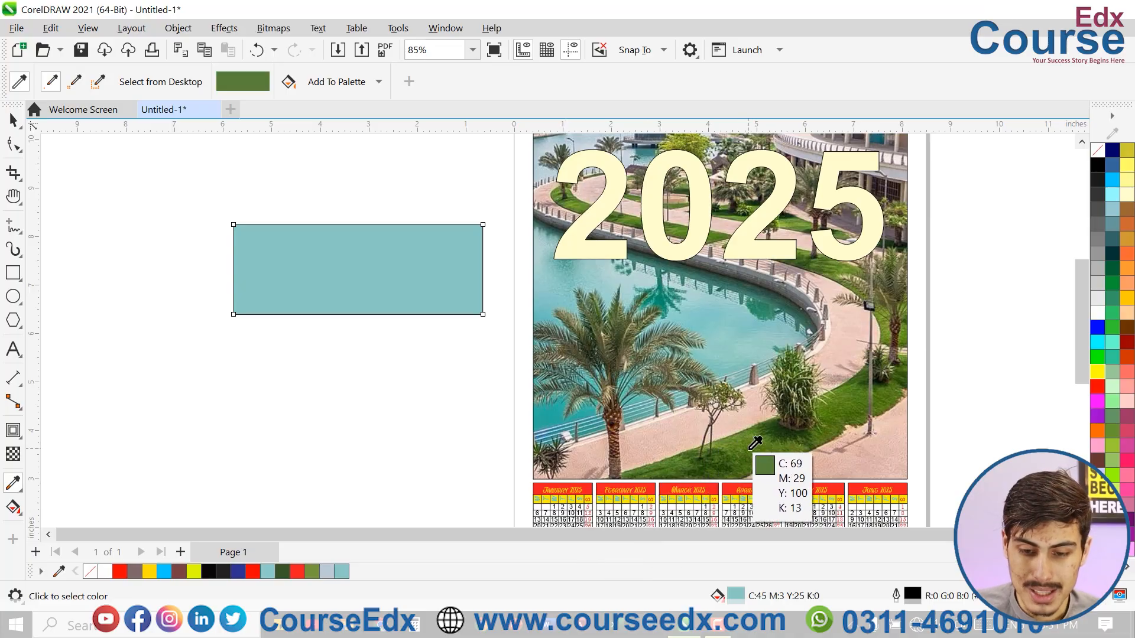
pyautogui.click(390, 280)
pyautogui.press('space')
pyautogui.moveTo(389, 280); pyautogui.dragTo(376, 352)
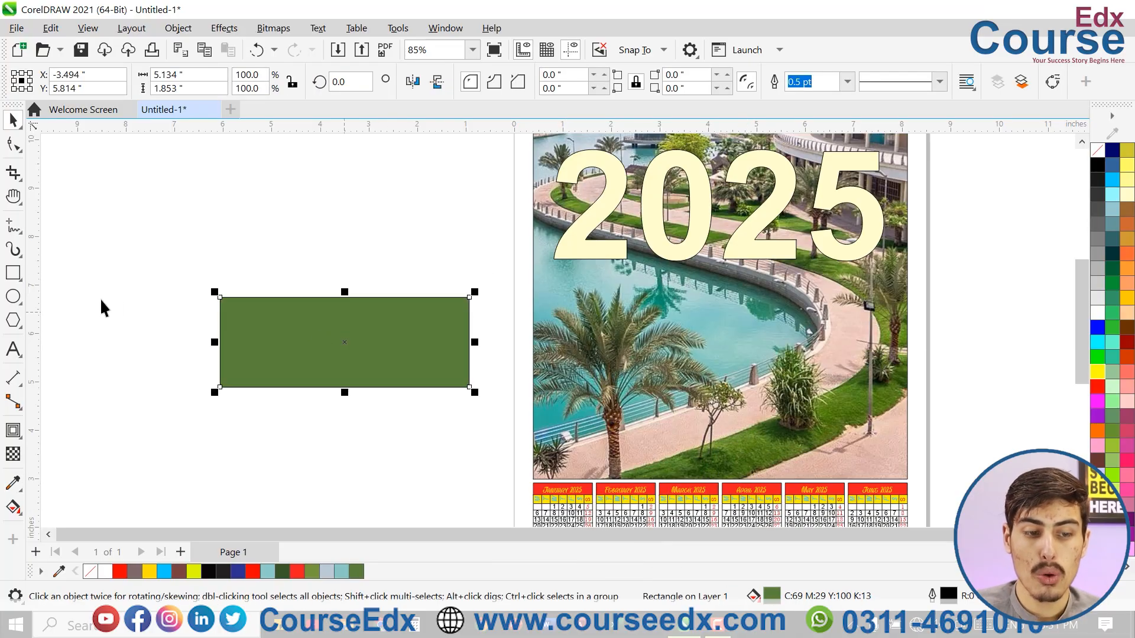
# - Add the text "Courseedx Pashto" above the rectangle
pyautogui.click(13, 348)
pyautogui.click(243, 195)
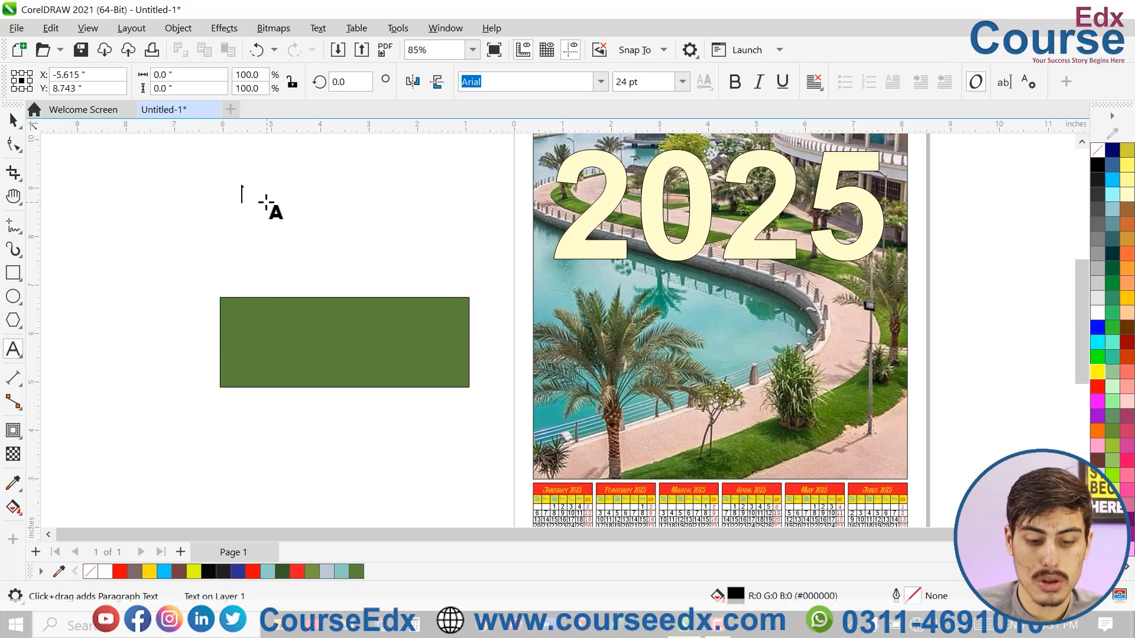
pyautogui.write('Courseedx Pashto')
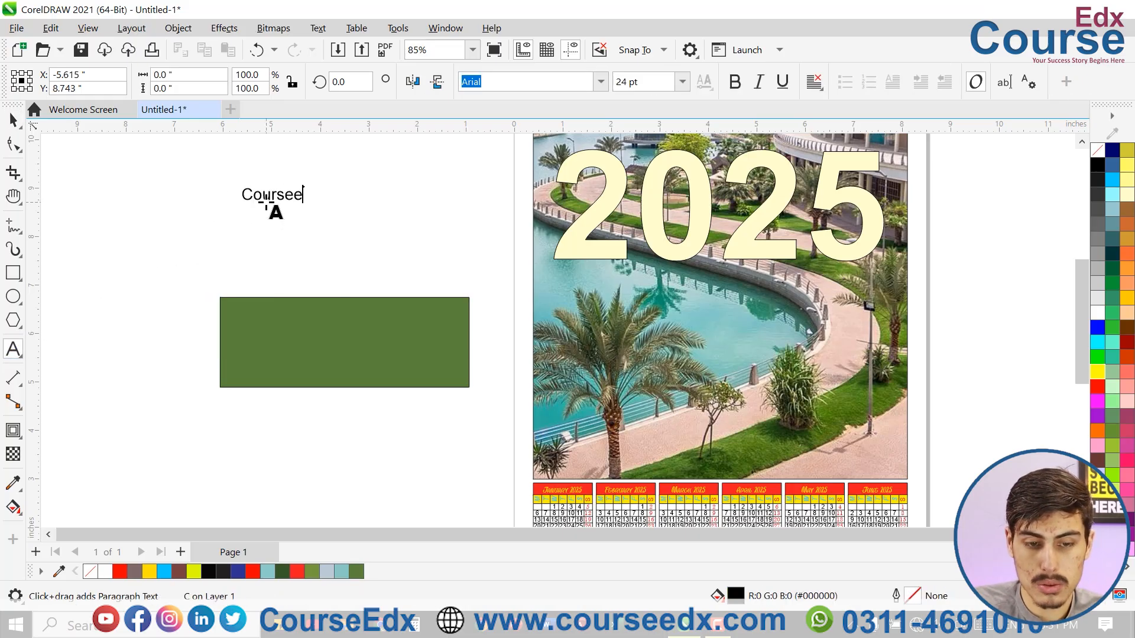
pyautogui.hotkey('ctrl', 'space')
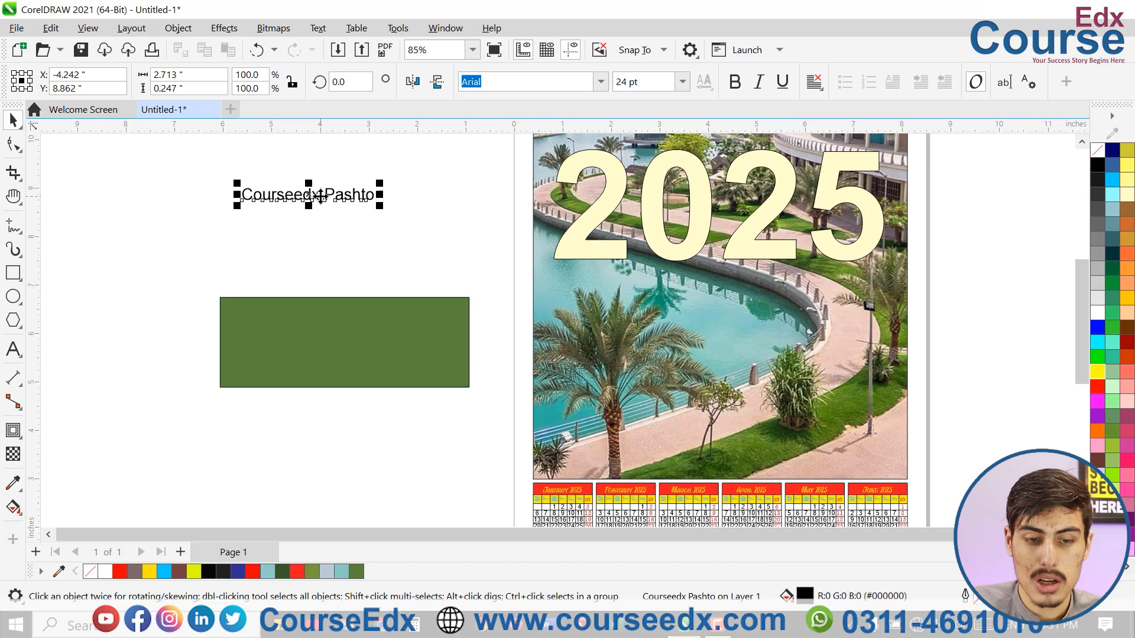
pyautogui.moveTo(319, 193); pyautogui.dragTo(376, 230)
# - Make the "Courseedx Pashto" text bold and stretch it to about 3.32 x 0.96 inches
pyautogui.scroll(3, 380, 232)
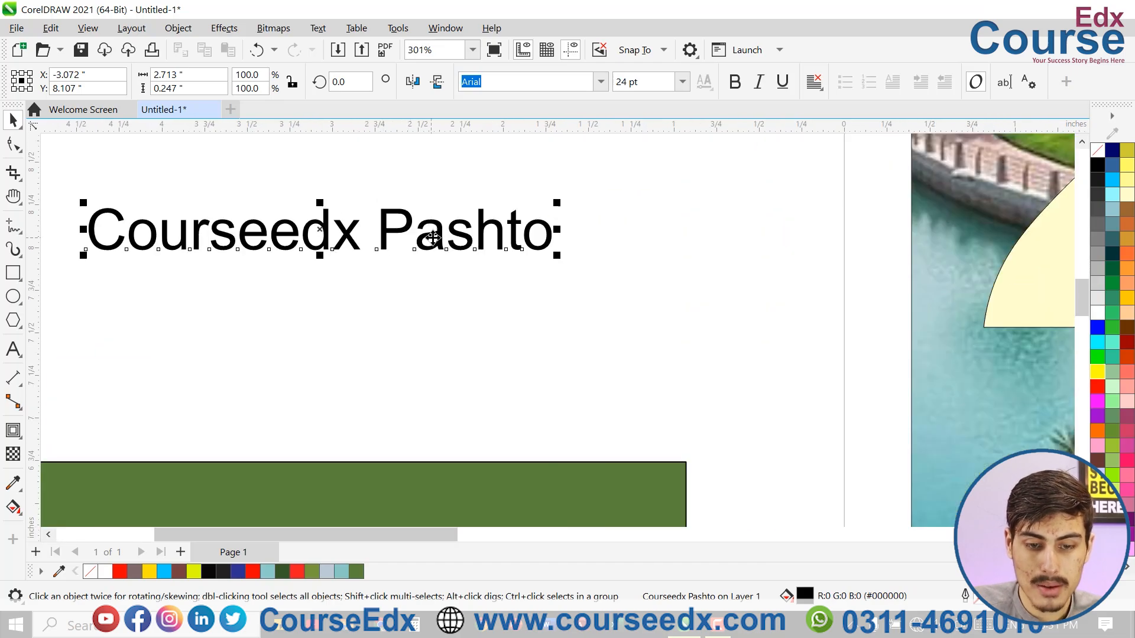
pyautogui.click(735, 82)
pyautogui.moveTo(588, 255); pyautogui.dragTo(524, 256)
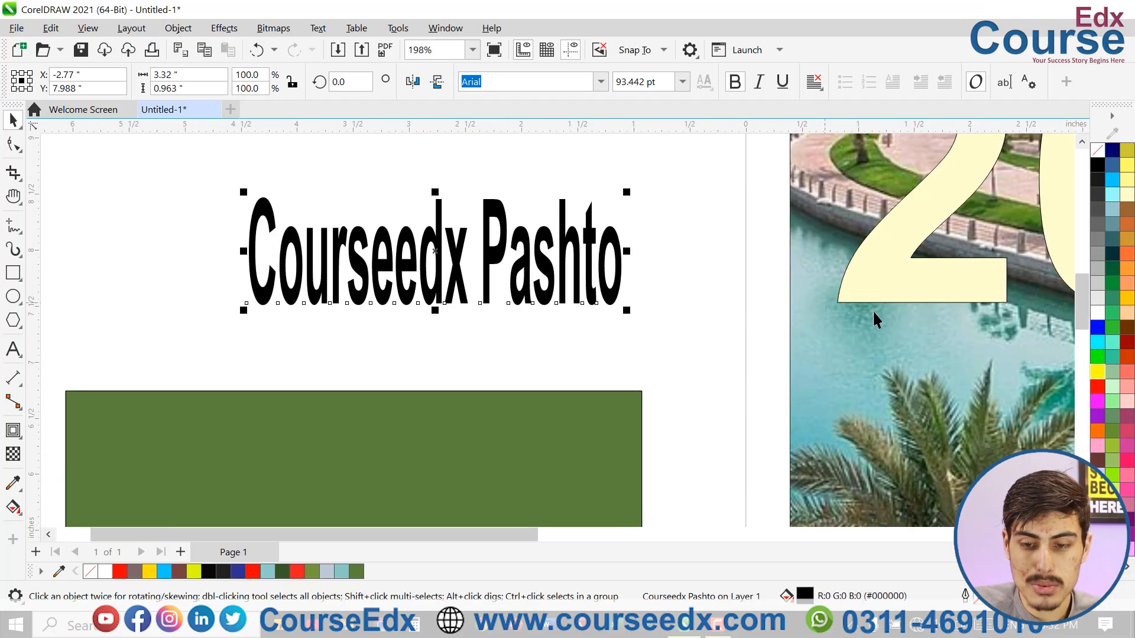
# - Color the "Courseedx Pashto" text with green sampled from the grass between the 2025 numerals (C73 M22 Y100 K7)
pyautogui.scroll(-3, 876, 320)
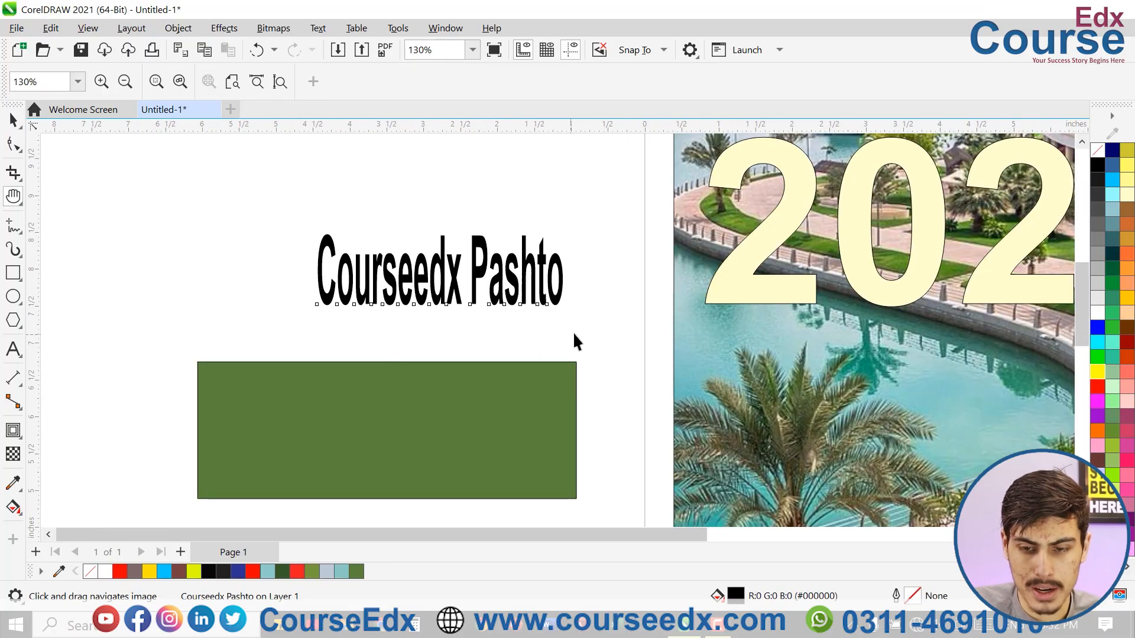
pyautogui.click(13, 483)
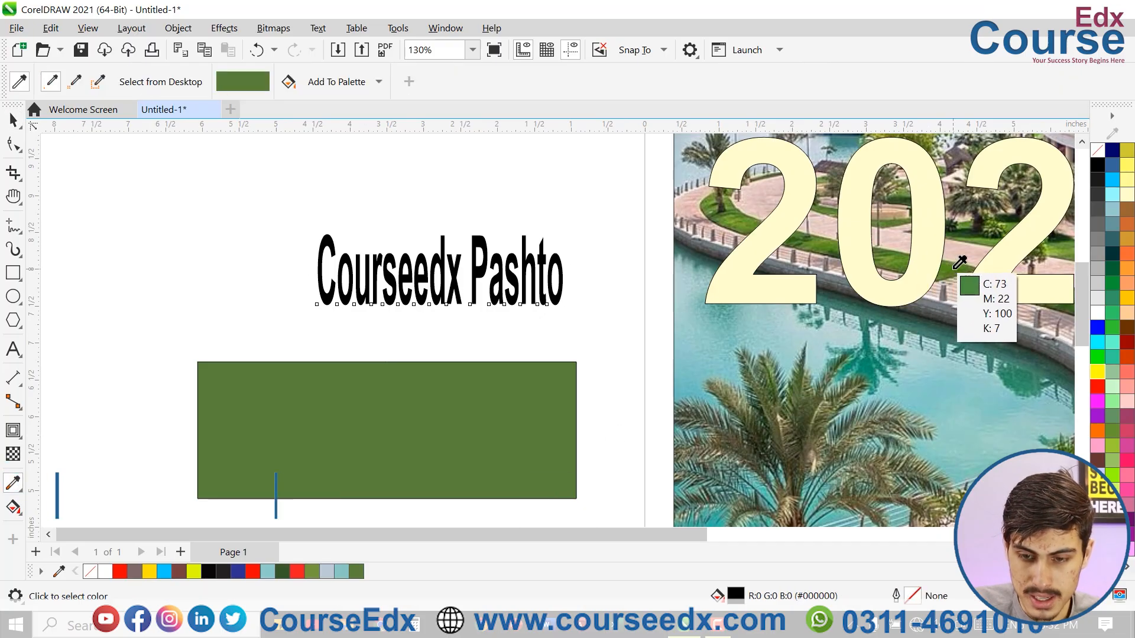
pyautogui.click(962, 275)
pyautogui.click(552, 304)
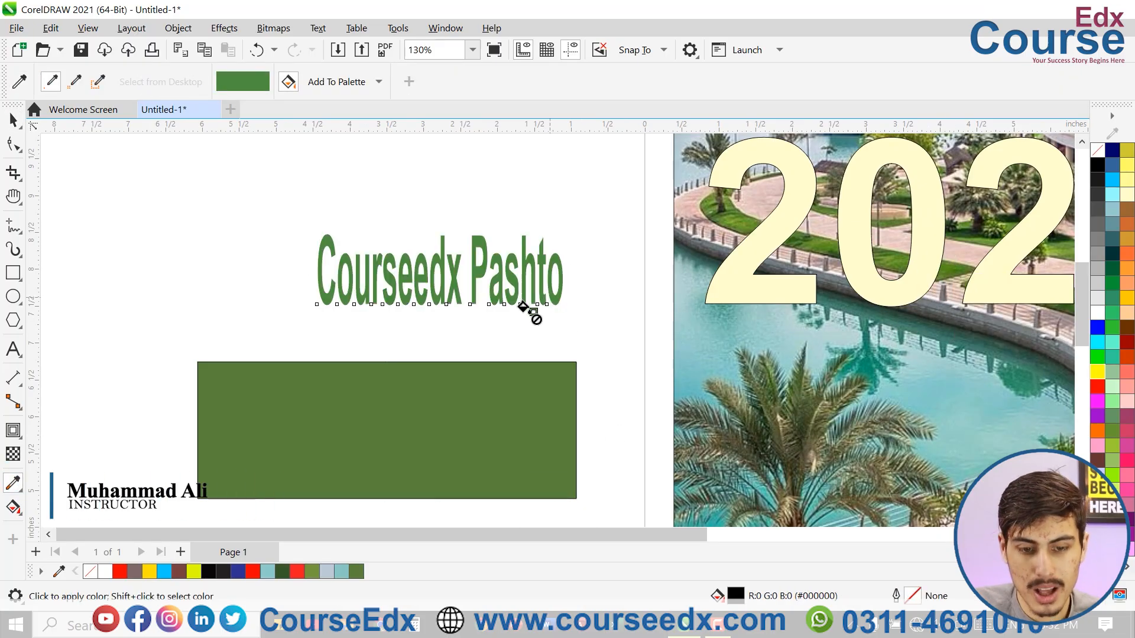
pyautogui.press('space')
# - Reposition the "Courseedx Pashto" text and place the green rectangle centered just beneath it
pyautogui.scroll(5, 525, 310)
pyautogui.scroll(4, 636, 312)
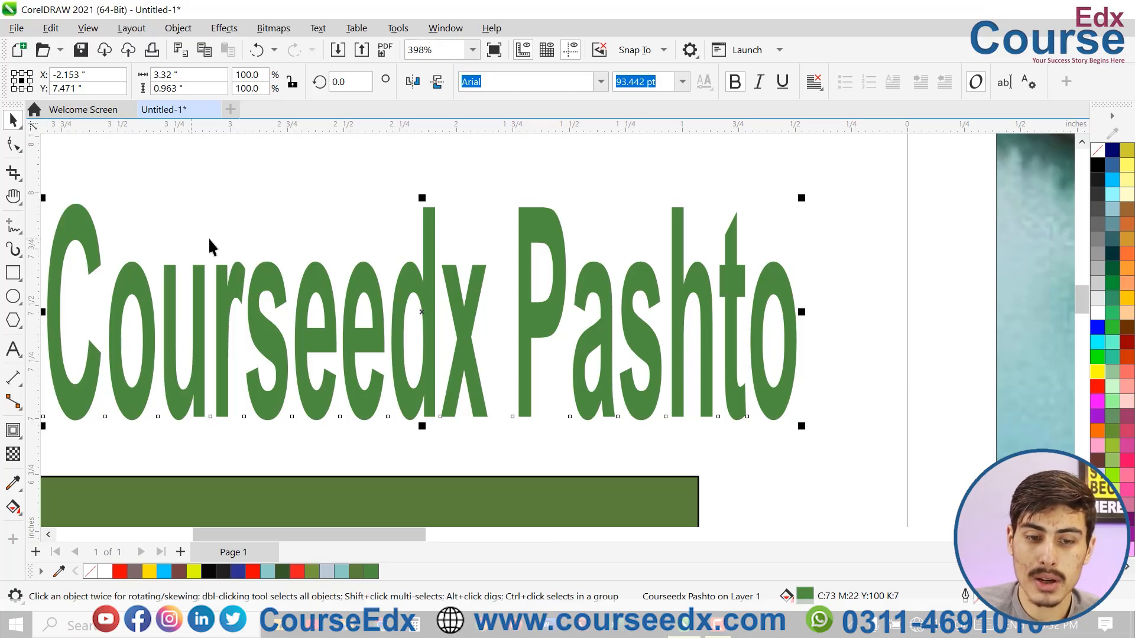
pyautogui.scroll(-4, 418, 318)
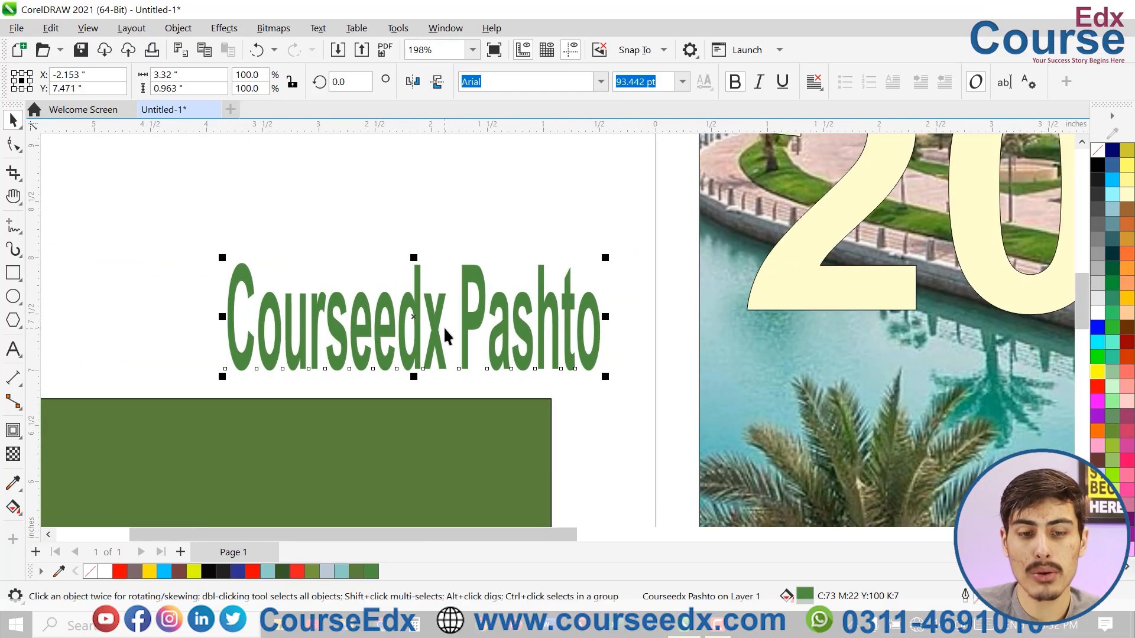
pyautogui.scroll(-2, 448, 327)
pyautogui.scroll(4, 477, 322)
pyautogui.scroll(-3, 474, 304)
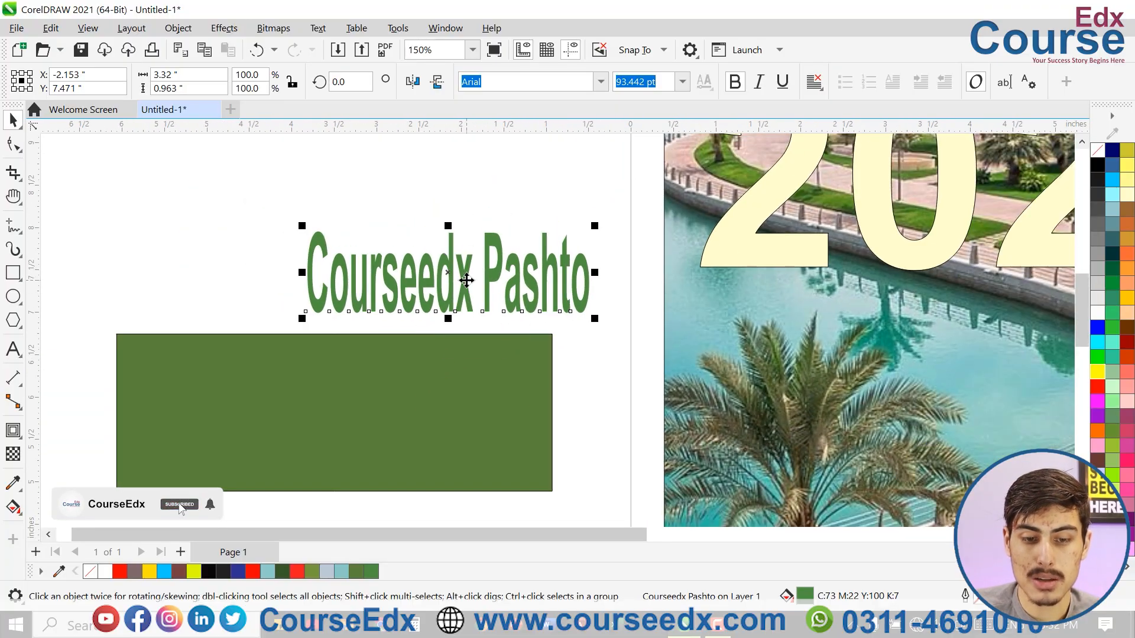
pyautogui.moveTo(467, 281); pyautogui.dragTo(411, 243)
pyautogui.scroll(-1, 414, 248)
pyautogui.moveTo(381, 403); pyautogui.dragTo(427, 378)
# - Fill the rectangle with light blue-green sampled from the water below the first numeral (C38 M9 Y21 K0)
pyautogui.scroll(1, 427, 379)
pyautogui.scroll(1, 427, 379)
pyautogui.scroll(-2, 431, 361)
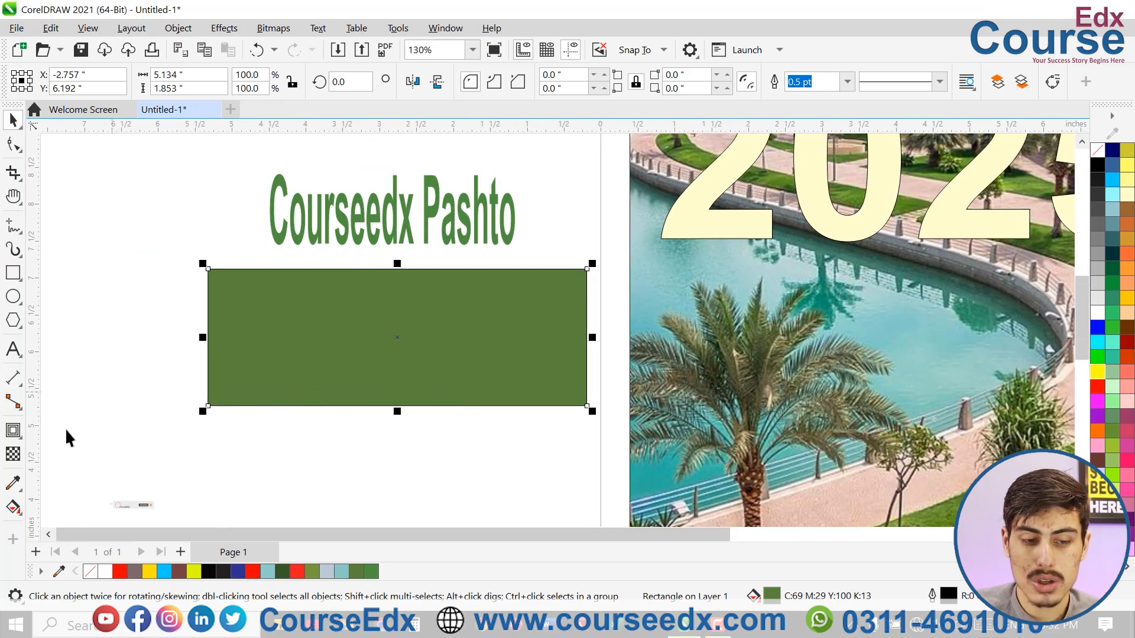
pyautogui.click(13, 483)
pyautogui.click(743, 254)
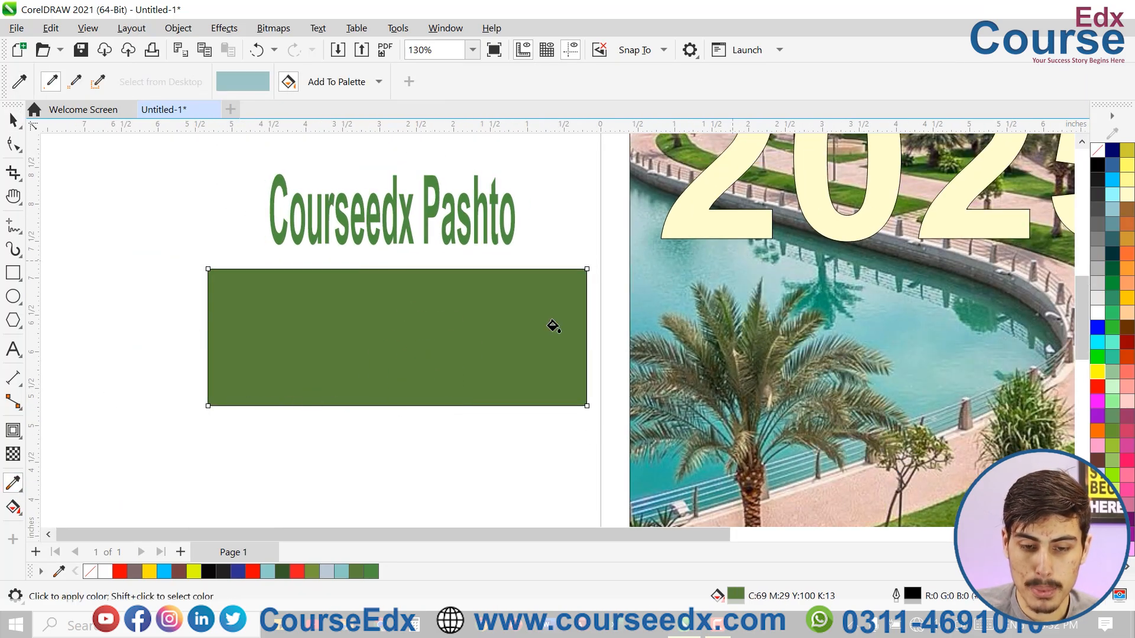
pyautogui.click(456, 325)
pyautogui.press('space')
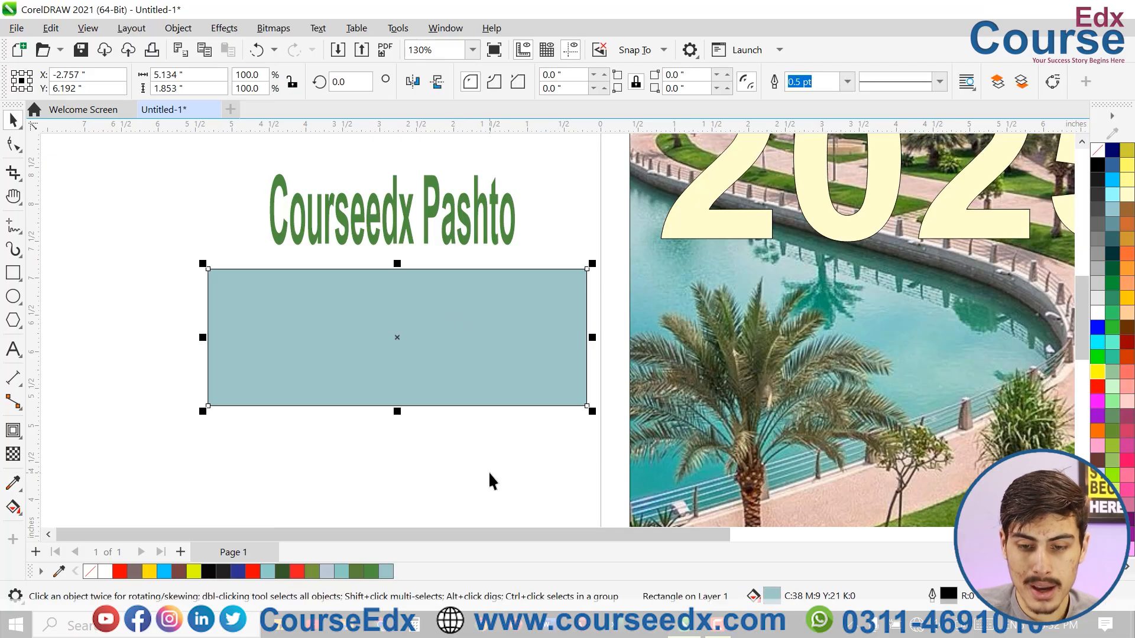
pyautogui.press('Escape')
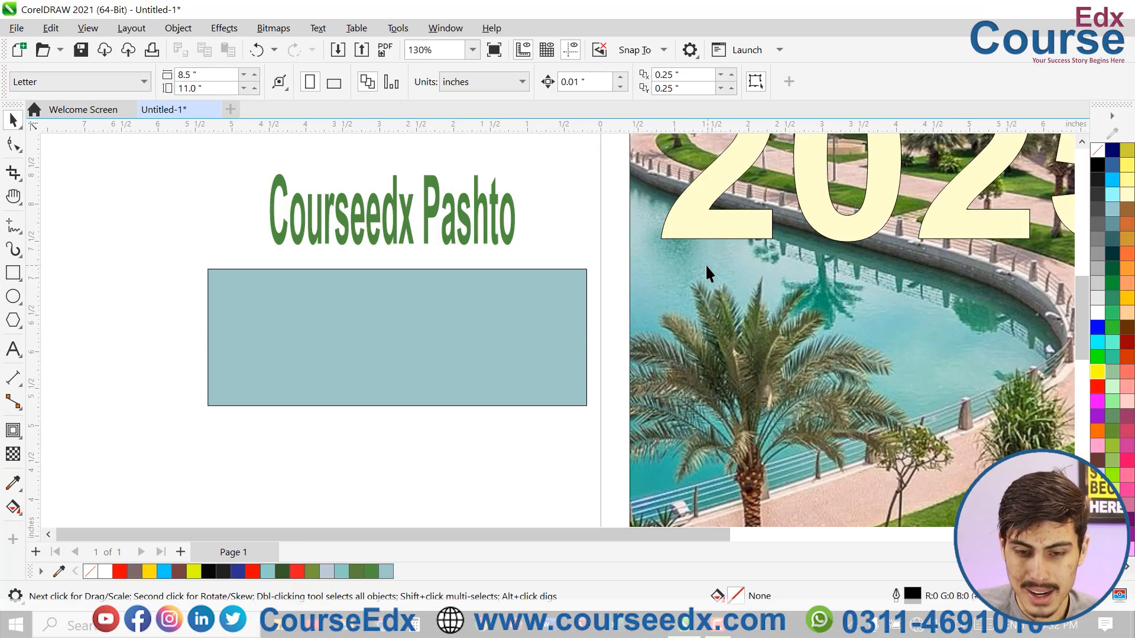
# - Fill the rectangle with dark green sampled from the palm fronds in the photo (C89 M30 Y82 K18)
pyautogui.click(13, 483)
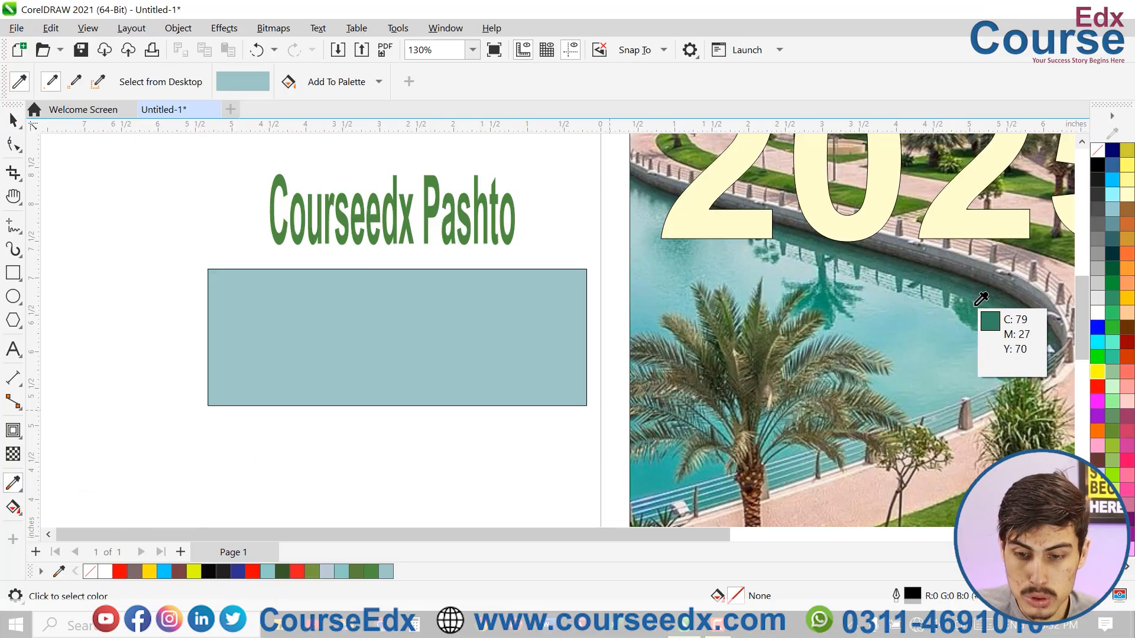
pyautogui.click(692, 388)
pyautogui.click(490, 354)
pyautogui.press('space')
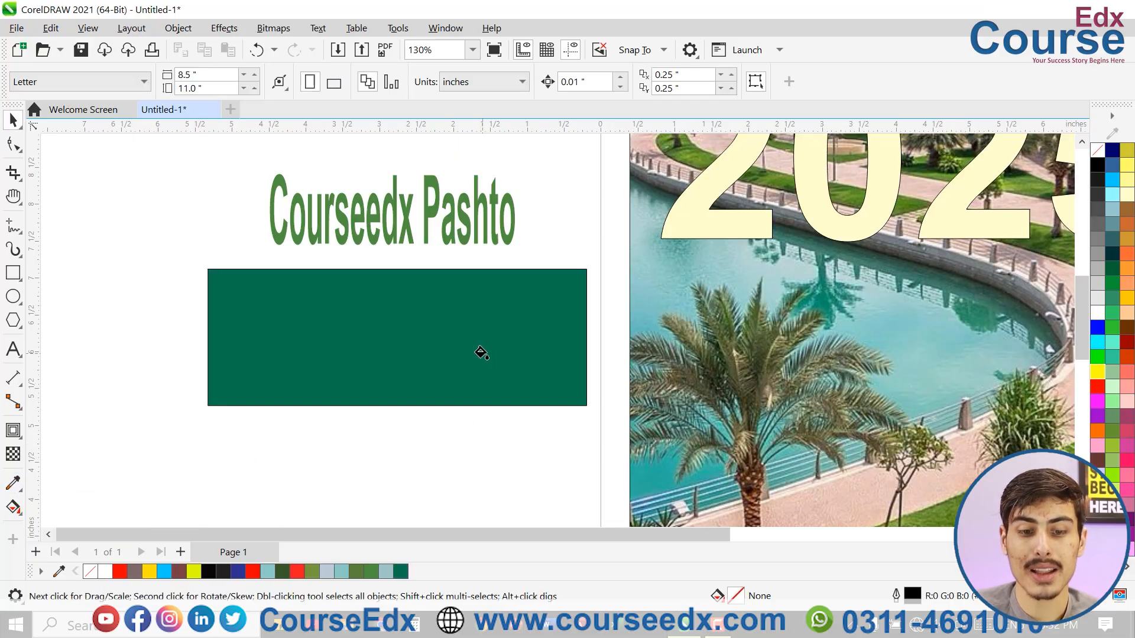
pyautogui.click(482, 353)
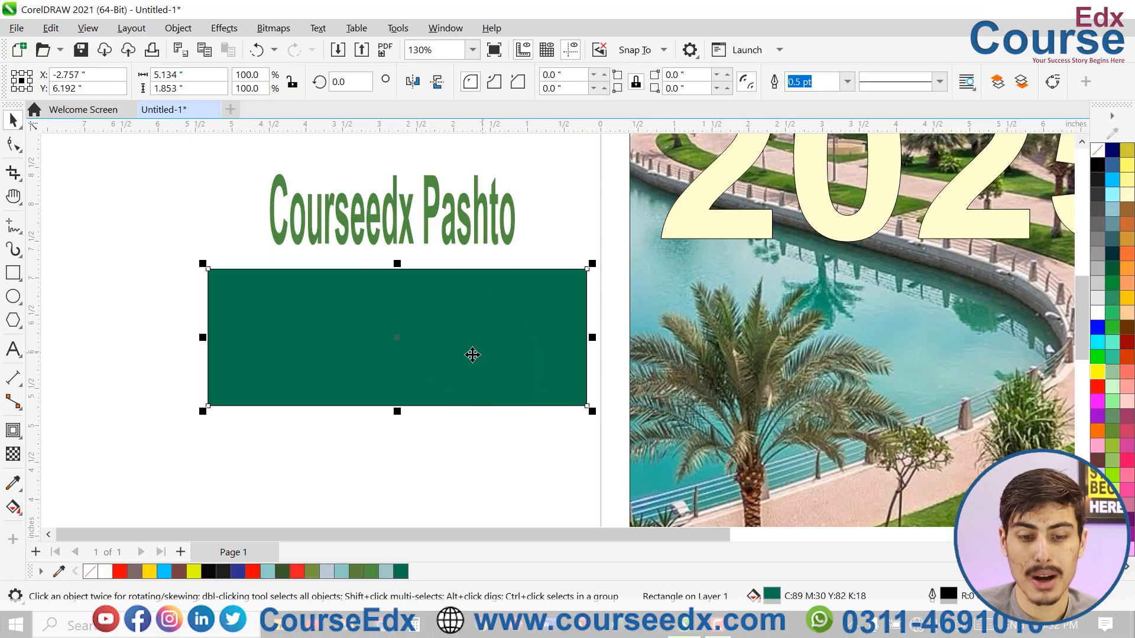
# - Fill the rectangle with pale teal sampled from the water above the palm (C36 M5 Y20 K0)
pyautogui.click(13, 483)
pyautogui.click(726, 267)
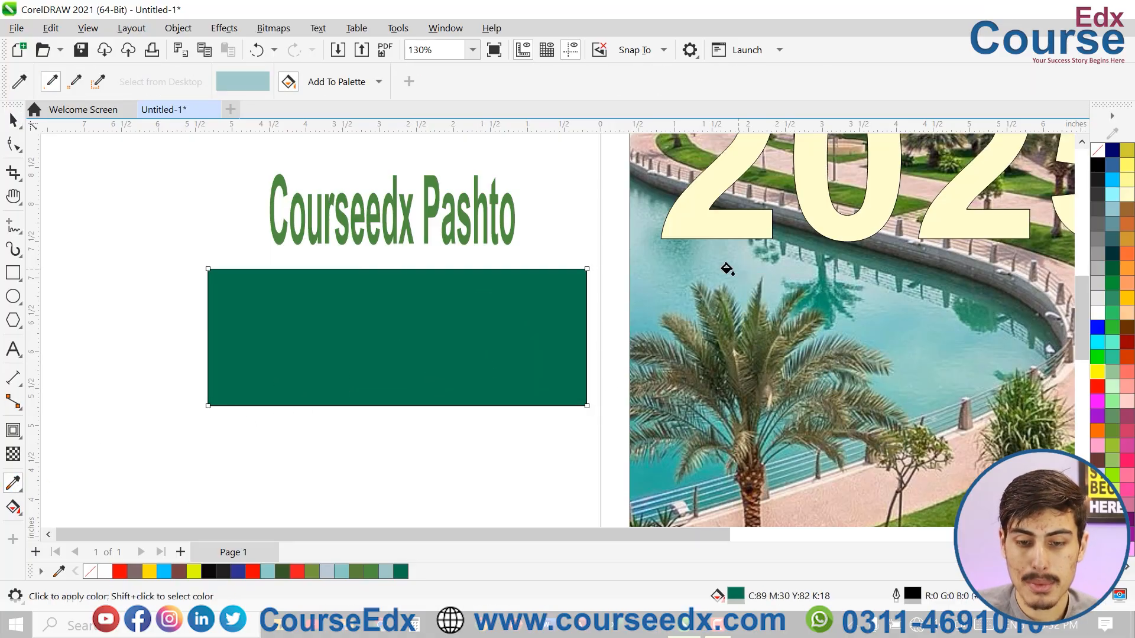
pyautogui.click(494, 349)
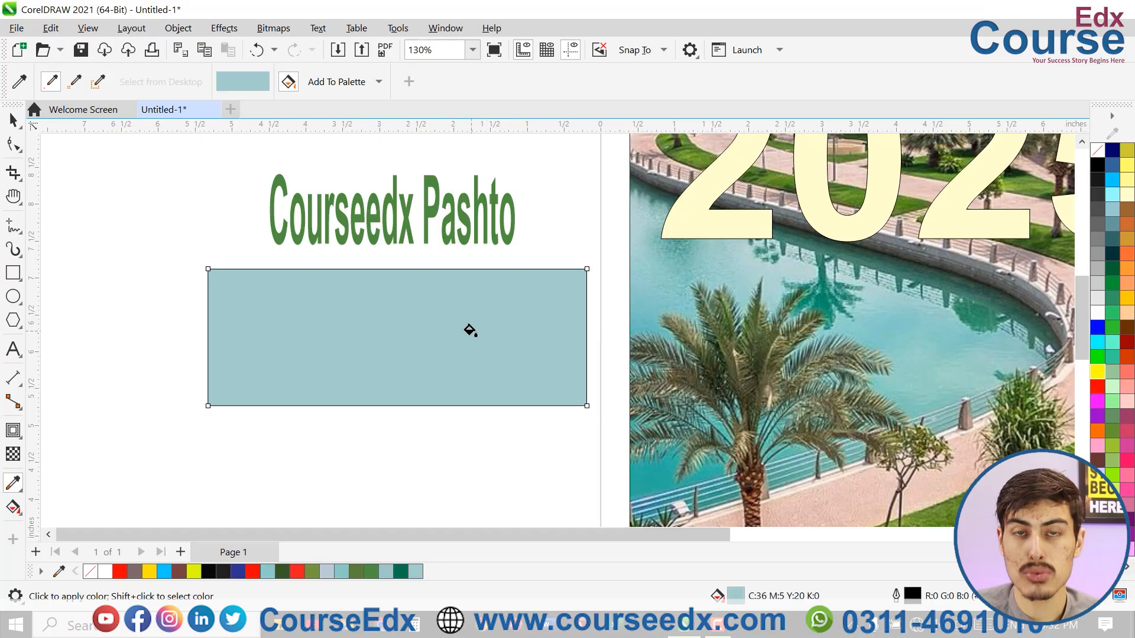
# - Resample a color without leaving the eyedropper, filling the rectangle with the lawn's dark green (C75 M35 Y100 K23)
pyautogui.scroll(-2, 646, 310)
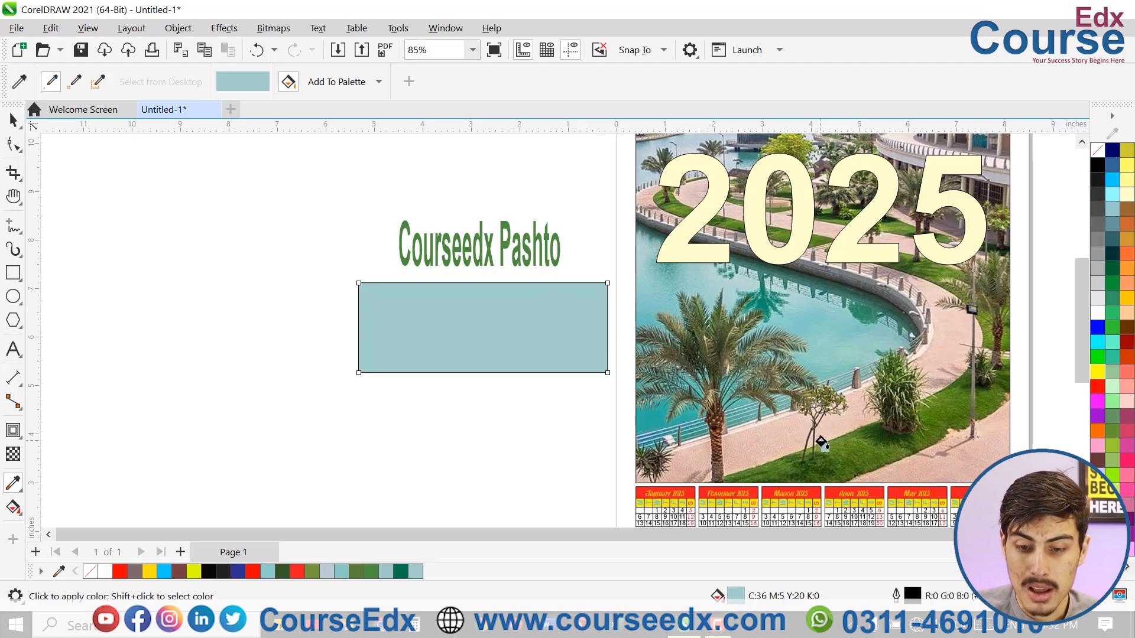
pyautogui.keyDown('shift'); pyautogui.click(857, 451); pyautogui.keyUp('shift')
pyautogui.click(857, 451)
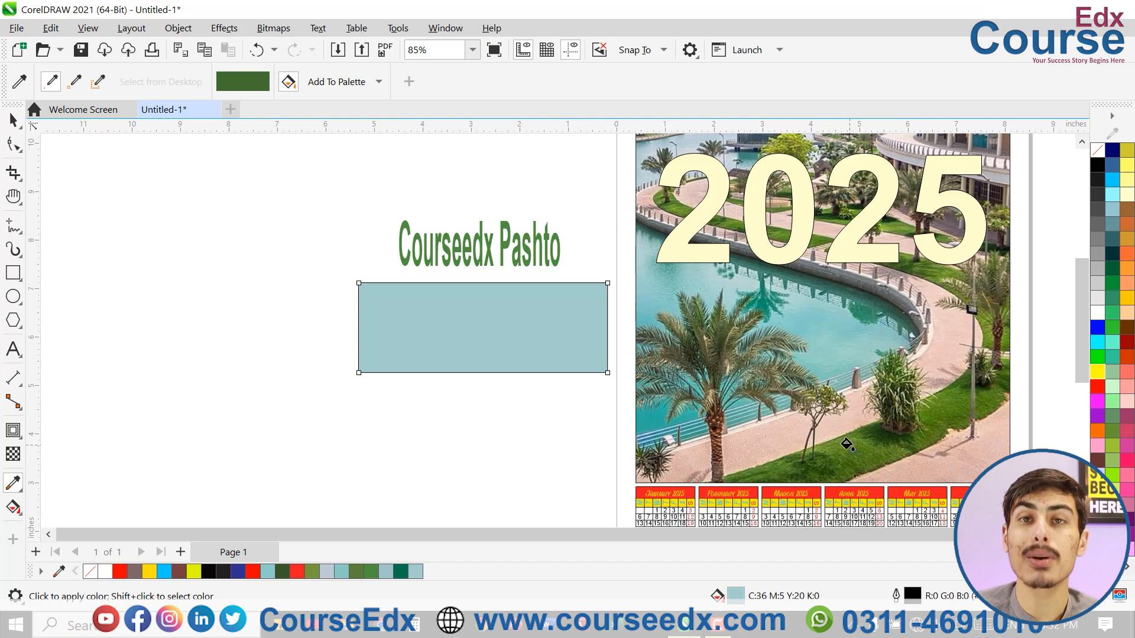
pyautogui.click(551, 331)
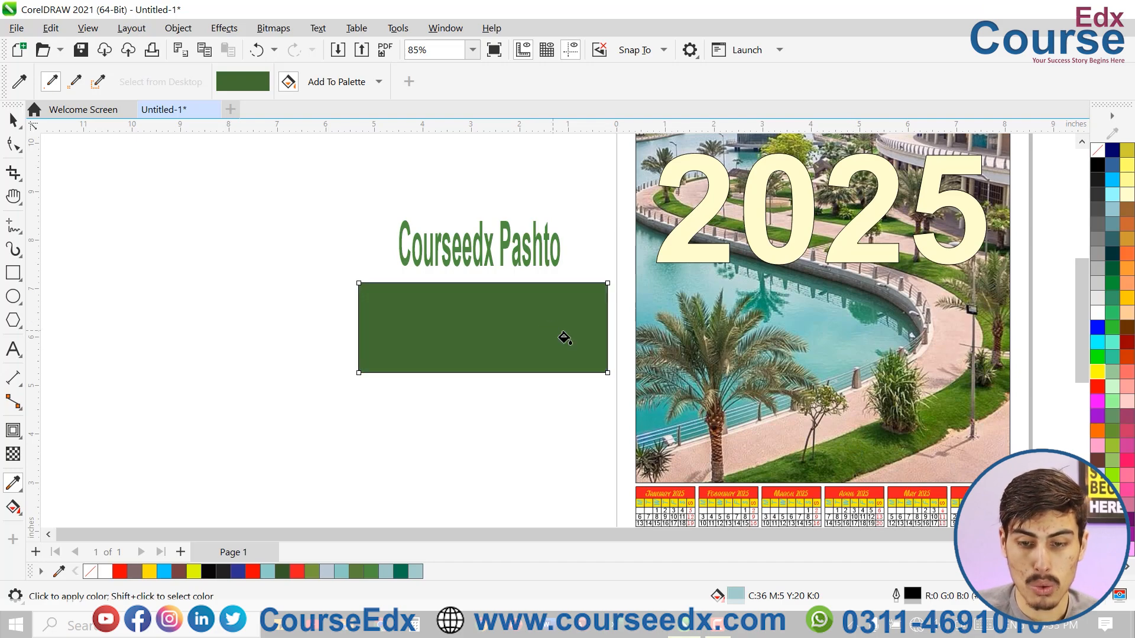
# - Resample the cream of the 2025 numerals (#FFFFCF) and fill the rectangle with it
pyautogui.keyDown('shift'); pyautogui.click(878, 214); pyautogui.keyUp('shift')
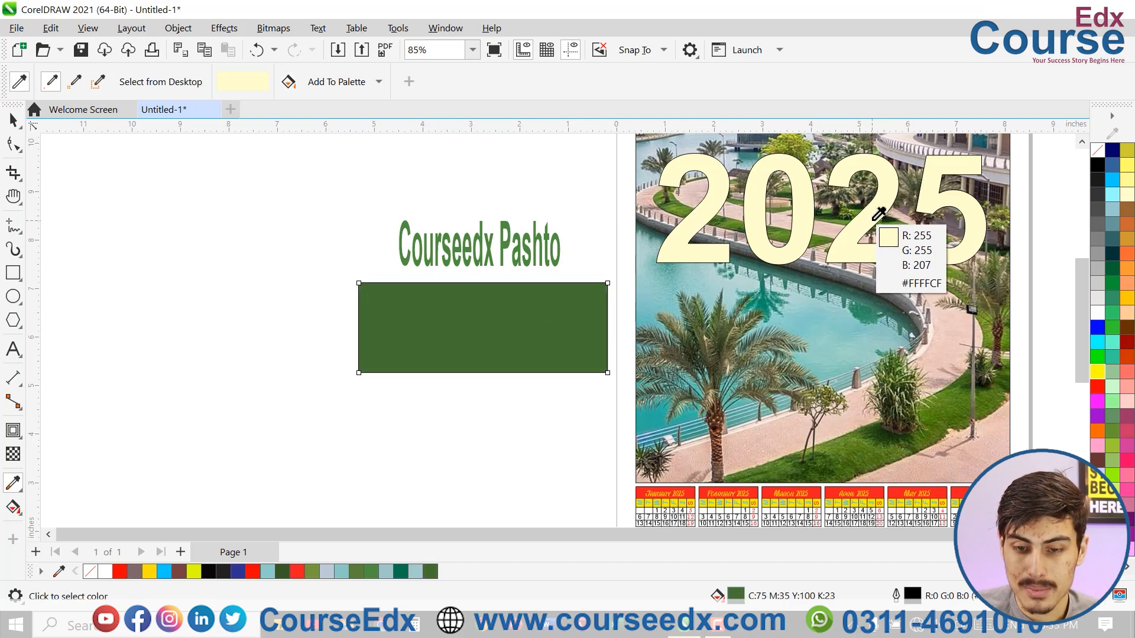
pyautogui.click(509, 321)
# - Fill the rectangle with grass green sampled from the photo (C67 M17 Y100 K3), and refill it with the building's grey-brown (C47 M45 Y51 K10)
pyautogui.keyDown('shift'); pyautogui.click(684, 223); pyautogui.keyUp('shift')
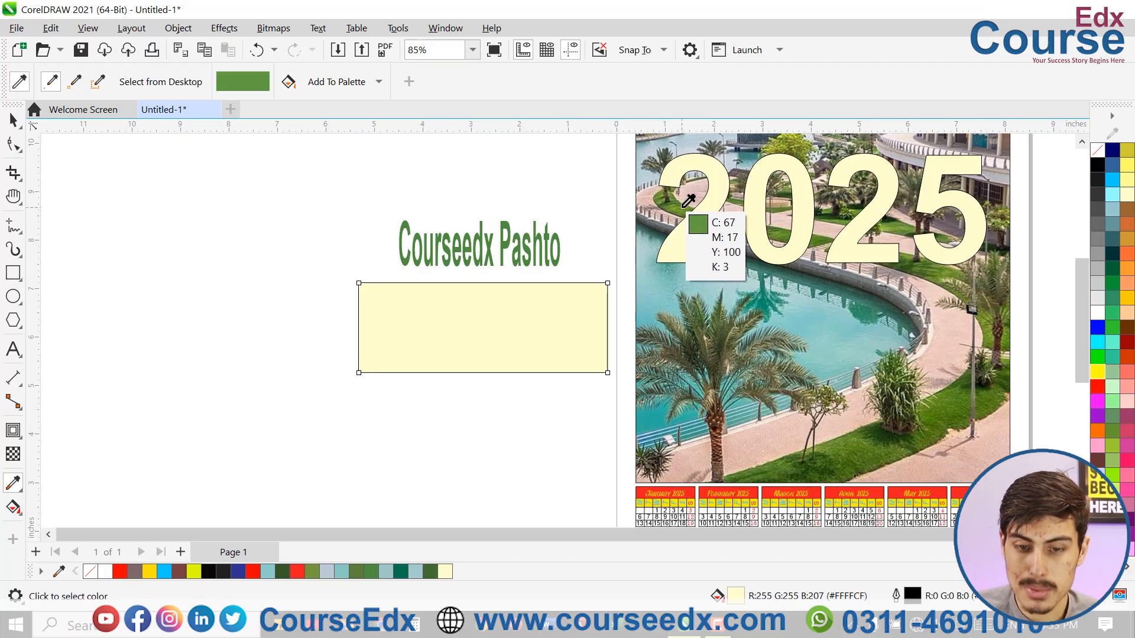
pyautogui.click(524, 329)
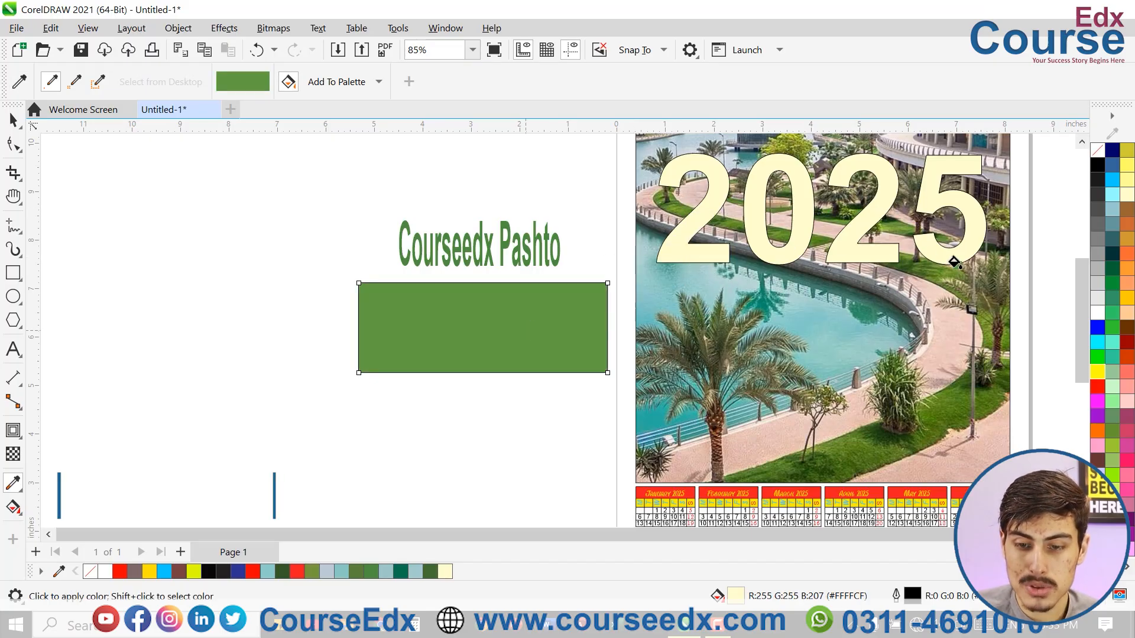
pyautogui.press('h')
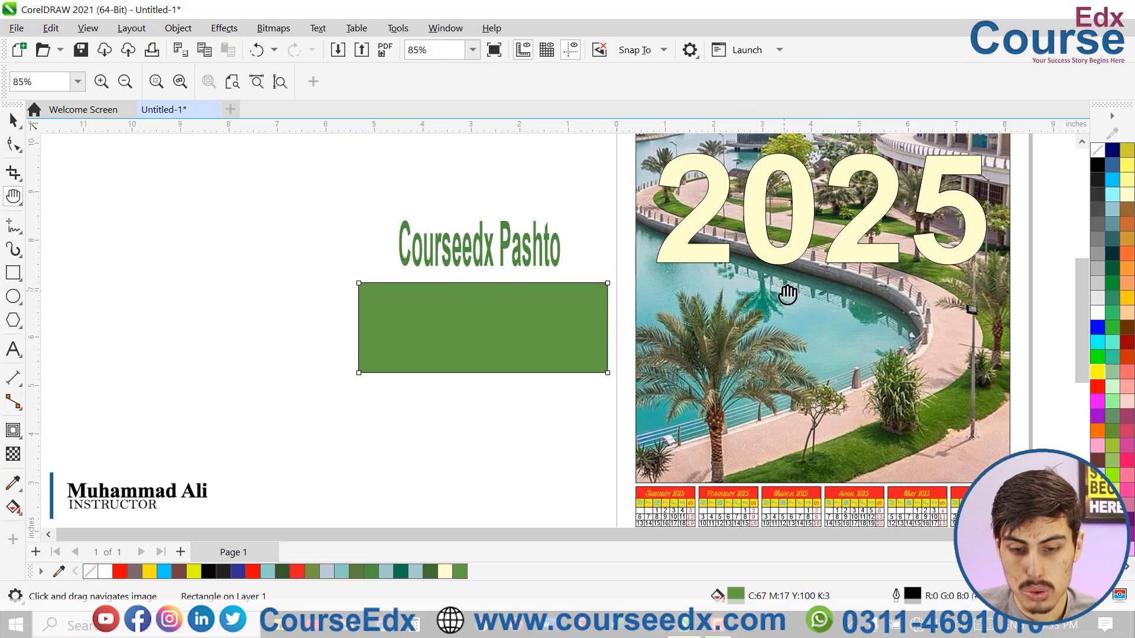
pyautogui.moveTo(783, 292); pyautogui.dragTo(544, 310)
pyautogui.press('space')
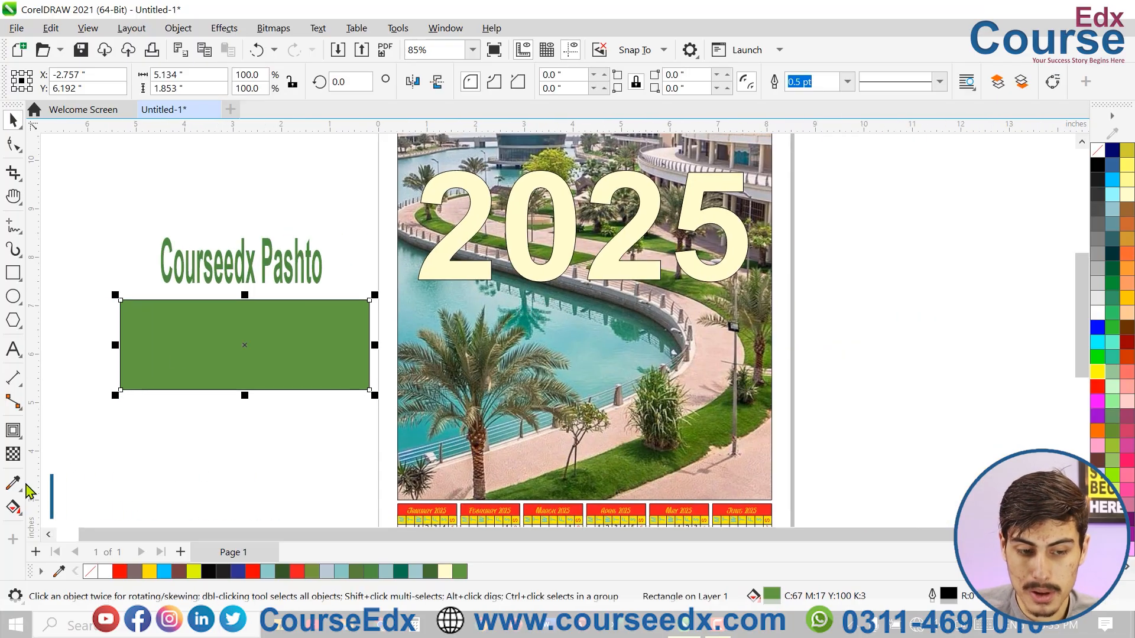
pyautogui.click(18, 486)
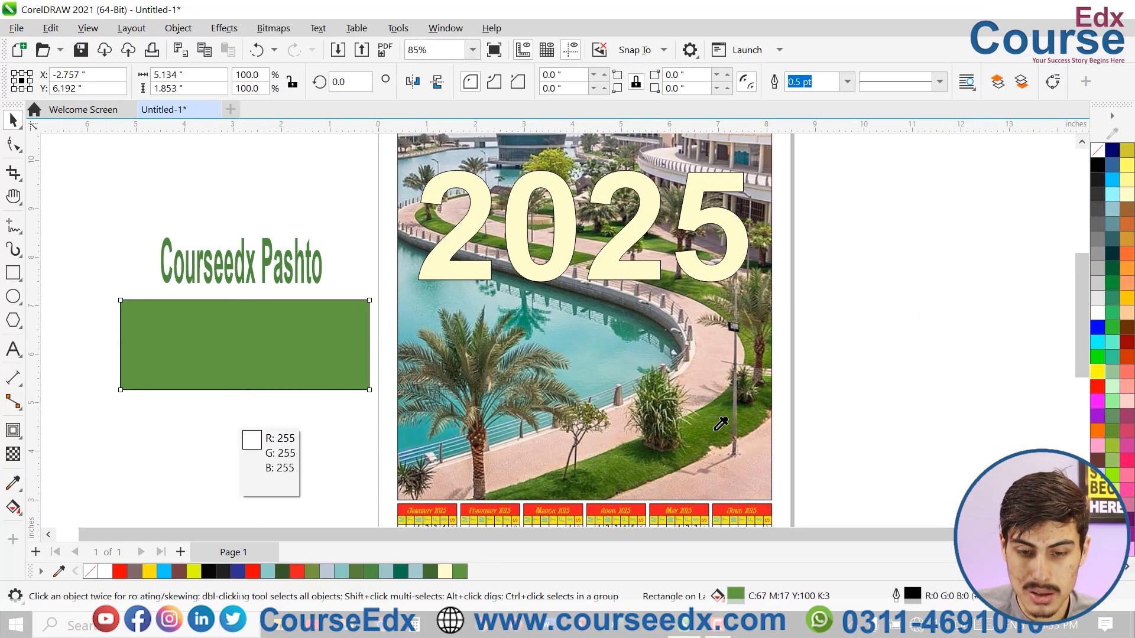
pyautogui.click(762, 182)
pyautogui.click(330, 330)
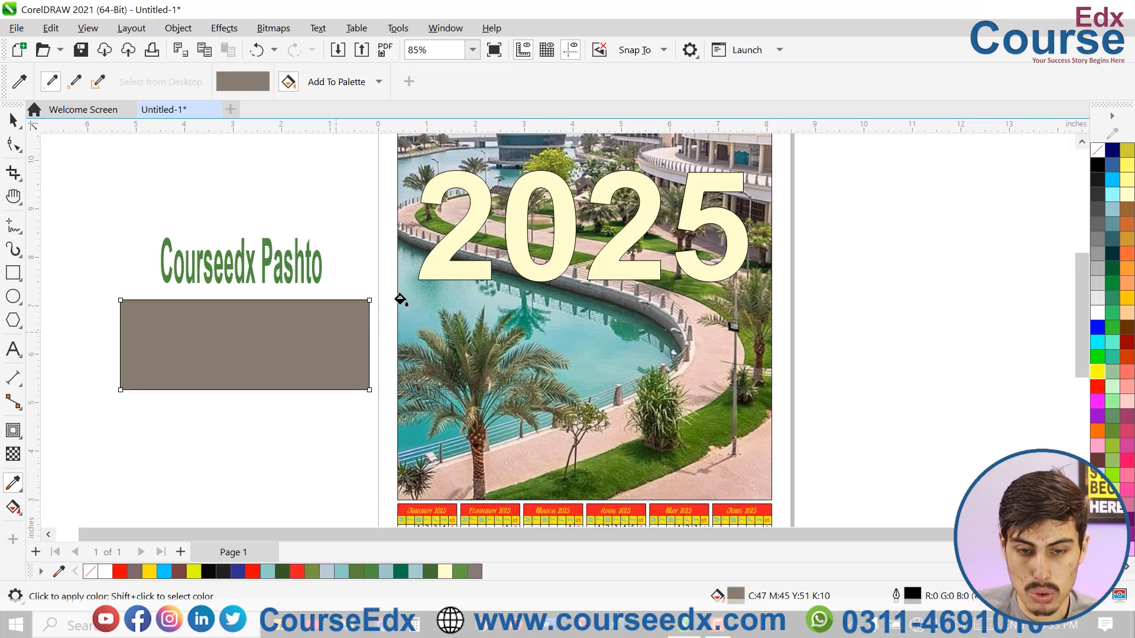
# - Fill the rectangle with the distant building's dark blue (C89 M56 Y49 K30), and refill it with the garden's olive green (C64 M33 Y100 K16)
pyautogui.click(520, 137)
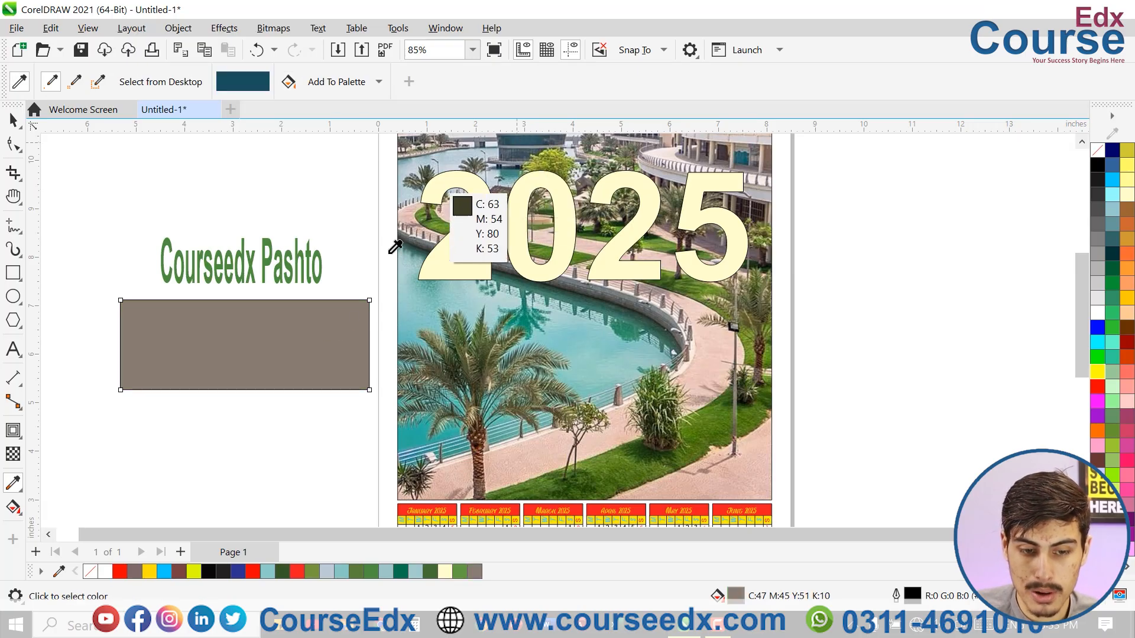
pyautogui.click(307, 338)
pyautogui.click(594, 239)
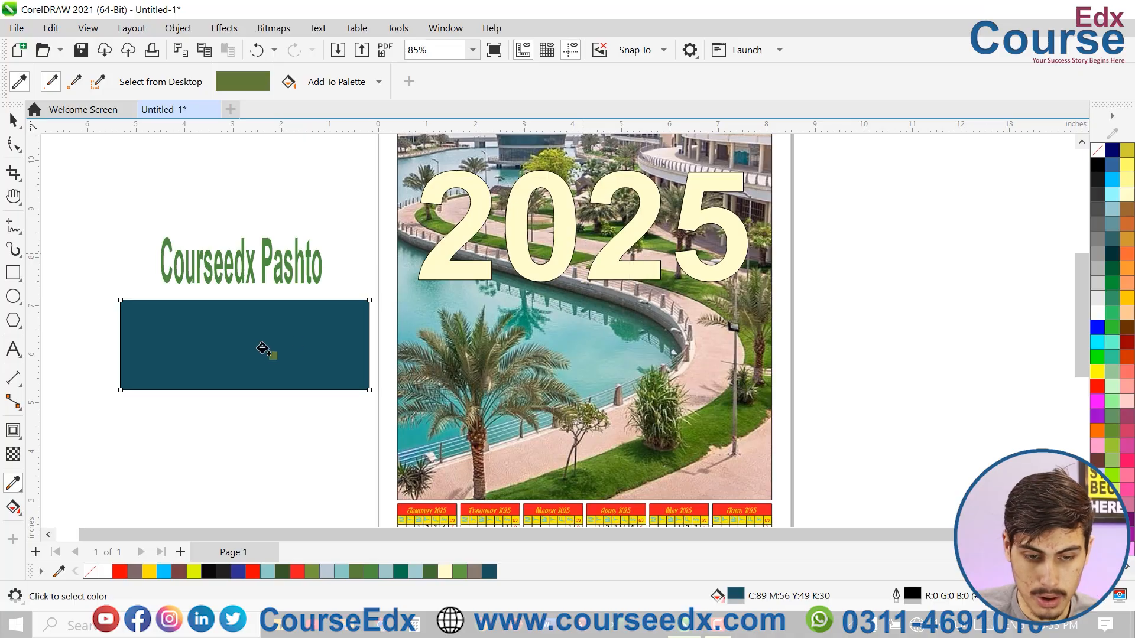
pyautogui.click(270, 351)
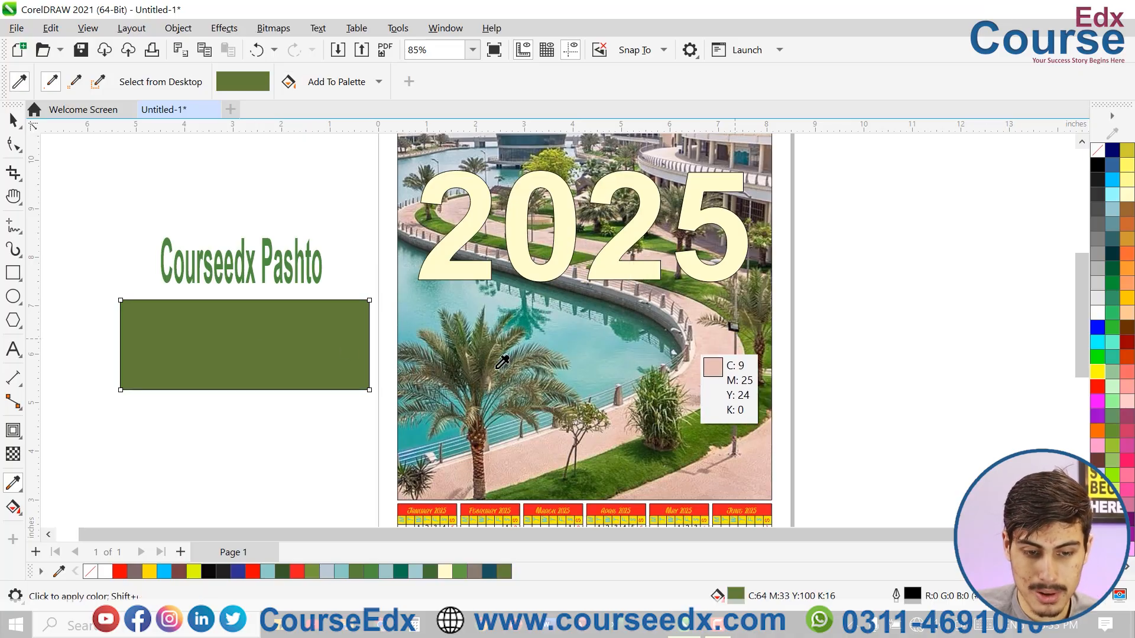
# - Fill the rectangle with the walkway's peach (C8 M24 Y24 K0), and refill it with the February 2025 lettering's orange (C0 M24 Y100 K0)
pyautogui.click(716, 342)
pyautogui.click(286, 360)
pyautogui.scroll(-2, 369, 353)
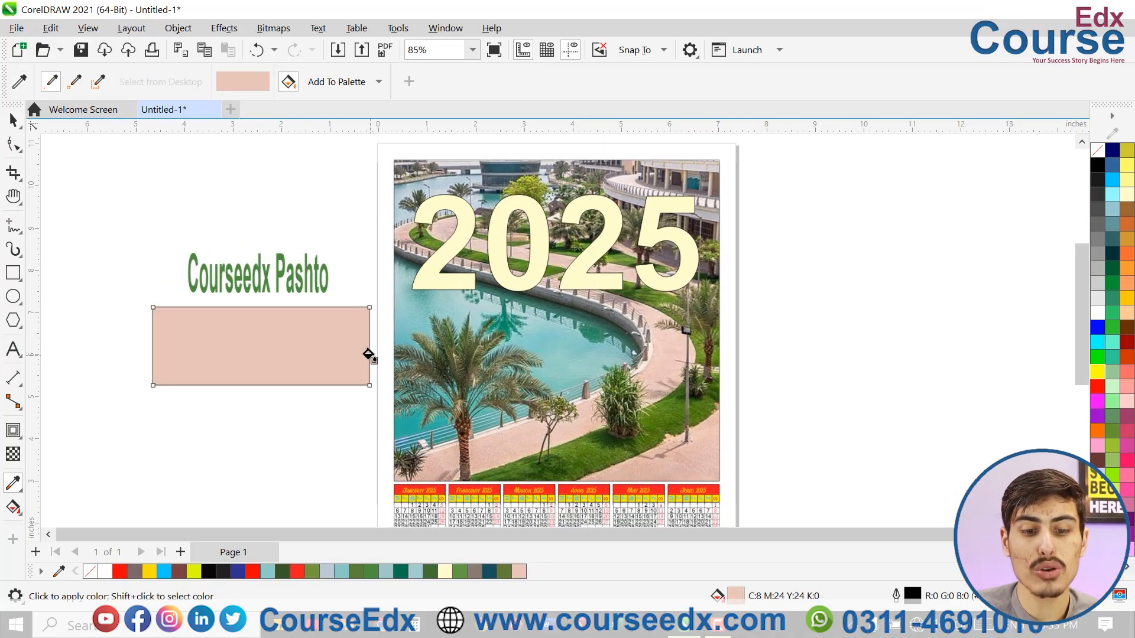
pyautogui.hscroll(-5, 528, 475)
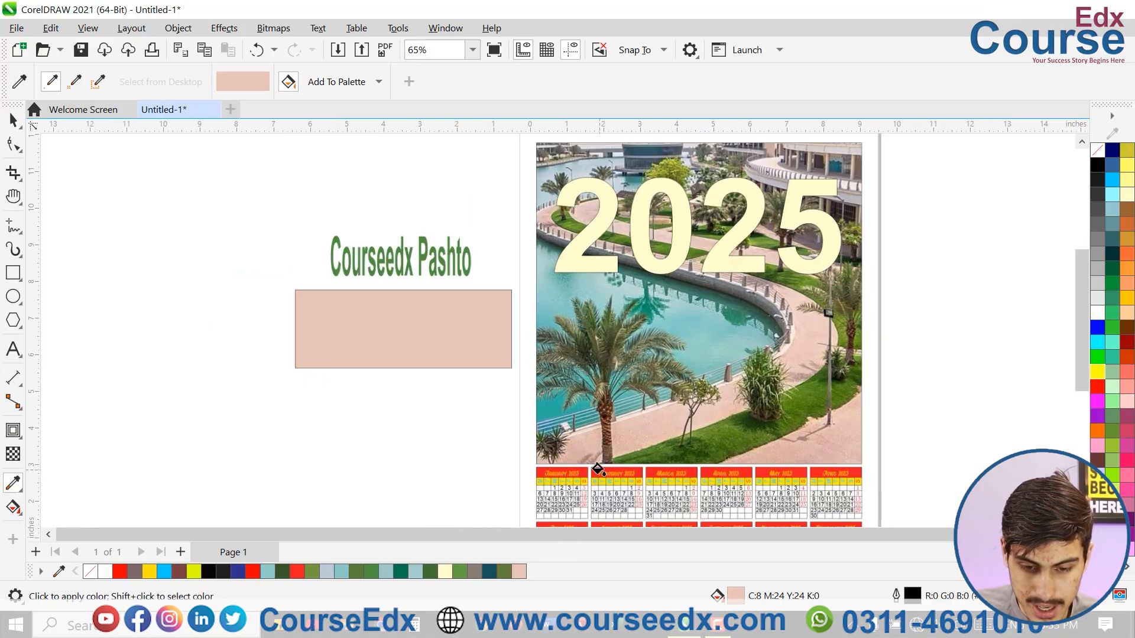
pyautogui.scroll(6, 598, 470)
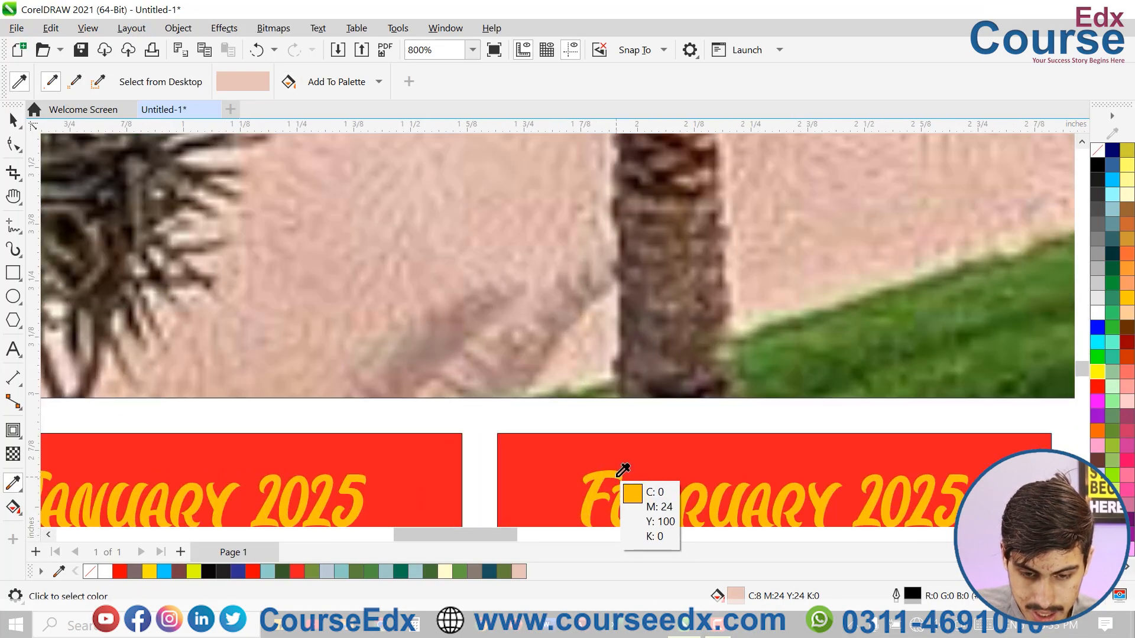
pyautogui.click(623, 474)
pyautogui.scroll(-4, 598, 449)
pyautogui.click(355, 197)
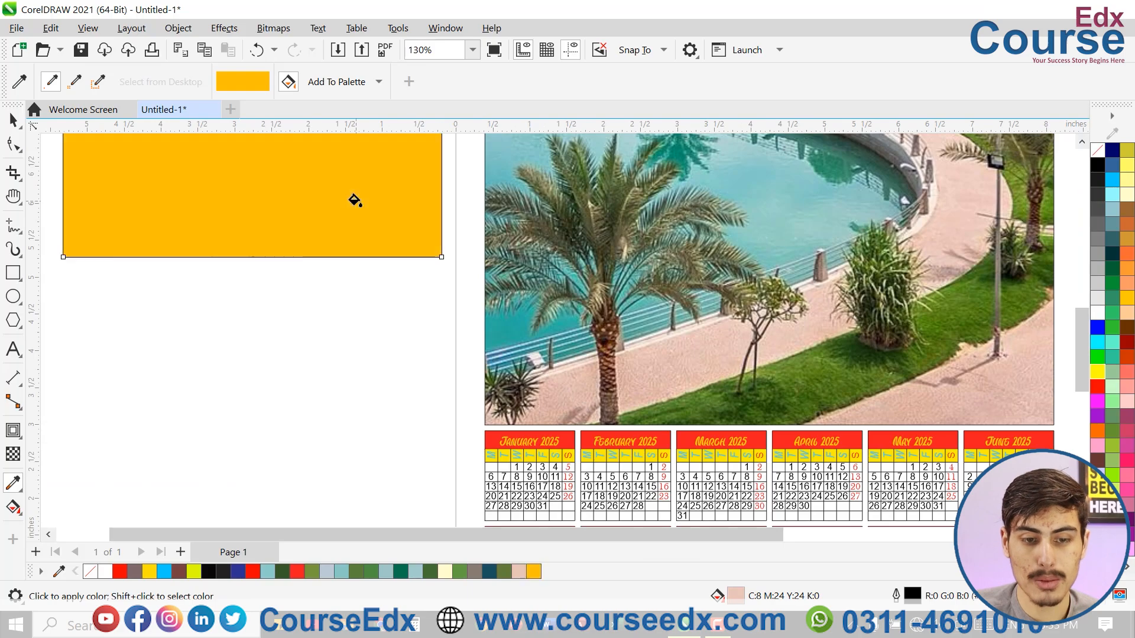
# - Move the orange rectangle further down and left below the Courseedx Pashto text, to about X -3.36, Y 5.49 inches, and deselect it
pyautogui.scroll(-2, 361, 200)
pyautogui.press('space')
pyautogui.press('h')
pyautogui.moveTo(399, 264); pyautogui.dragTo(540, 398)
pyautogui.scroll(1, 540, 393)
pyautogui.press('space')
pyautogui.moveTo(458, 363); pyautogui.dragTo(425, 401)
pyautogui.press('Escape')
# - Move the Courseedx Pashto text left above the orange rectangle, to about X -3.88, Y 7.45 inches
pyautogui.click(22, 490)
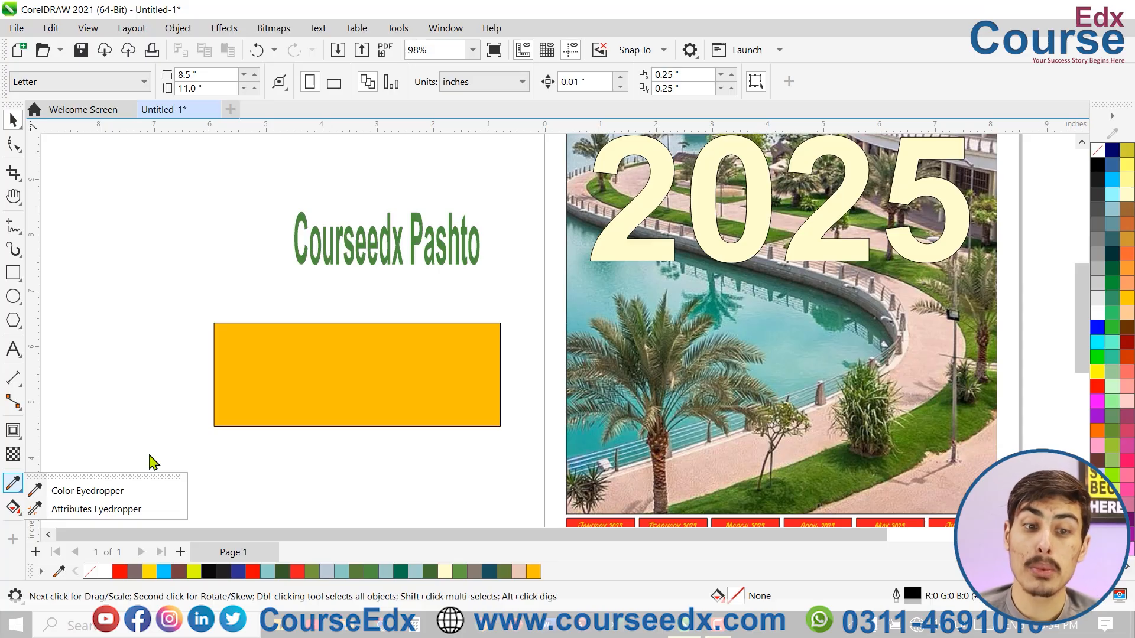
pyautogui.click(308, 392)
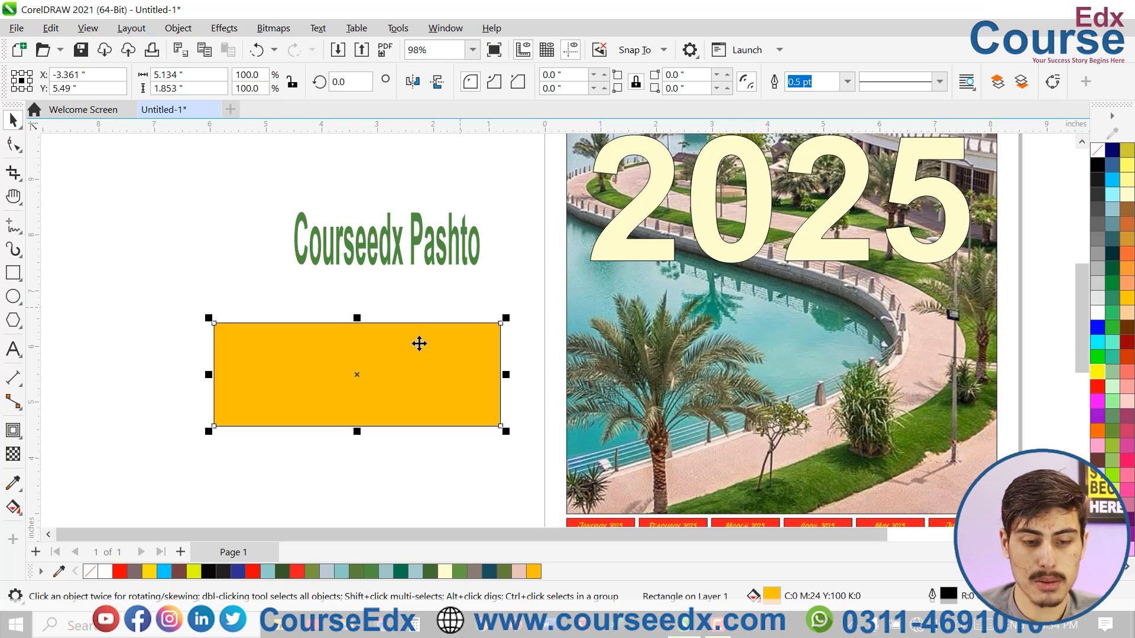
pyautogui.click(403, 249)
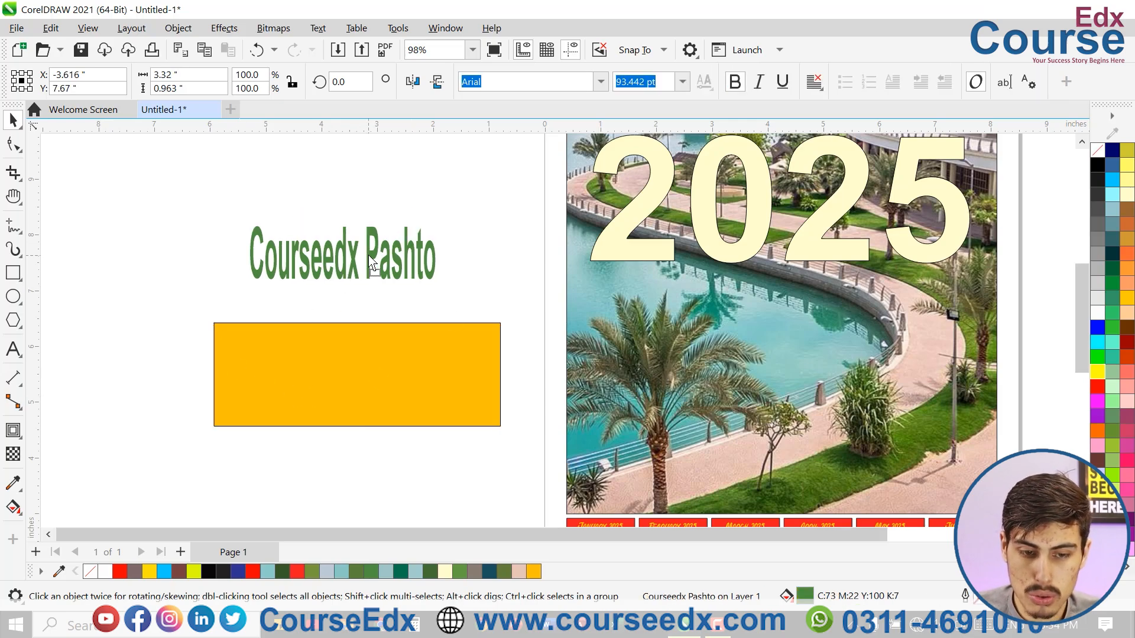
# - Fill the Courseedx Pashto text with the cream sampled from the 2025 numerals (#FFFFCF) using the Color Eyedropper, and undo the fill
pyautogui.scroll(2, 369, 254)
pyautogui.scroll(-2, 468, 255)
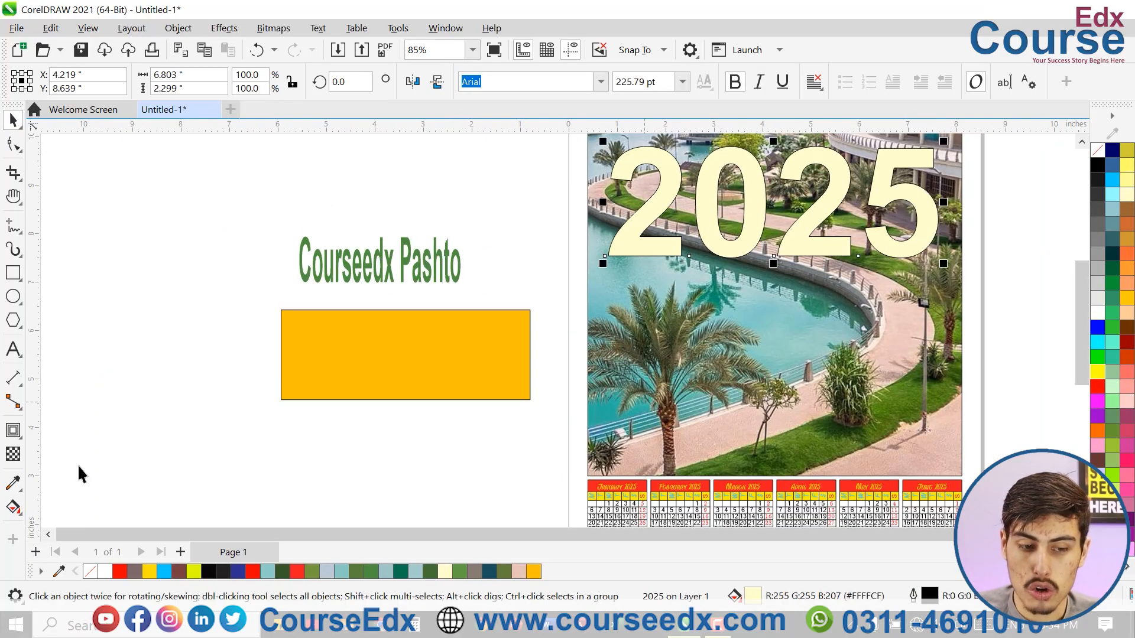
pyautogui.click(13, 483)
pyautogui.click(644, 234)
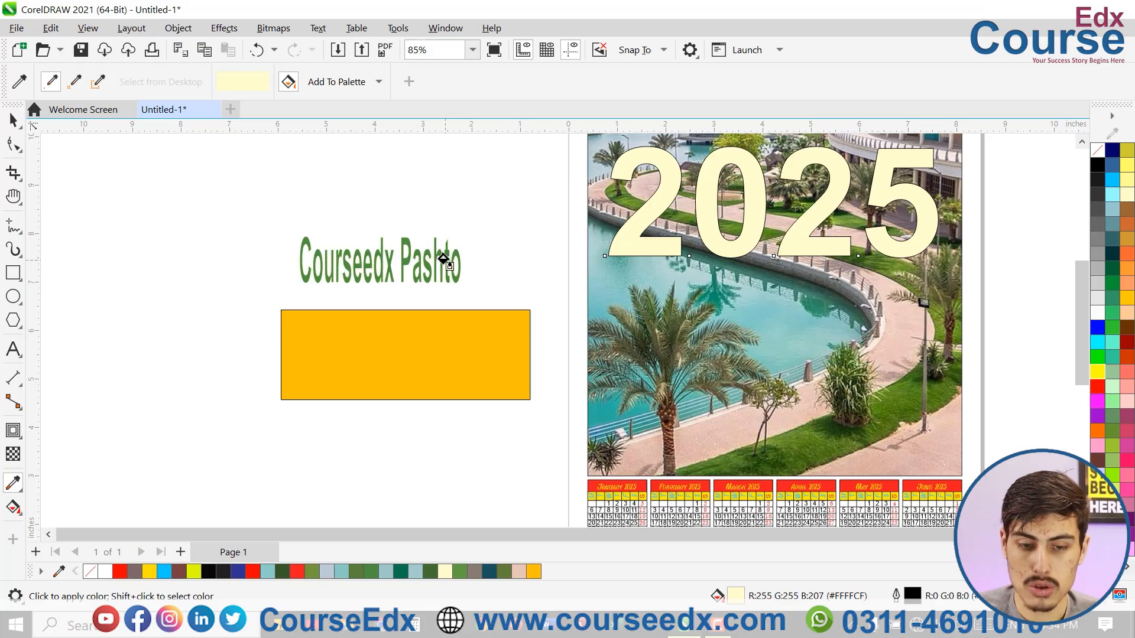
pyautogui.scroll(3, 444, 258)
pyautogui.click(445, 232)
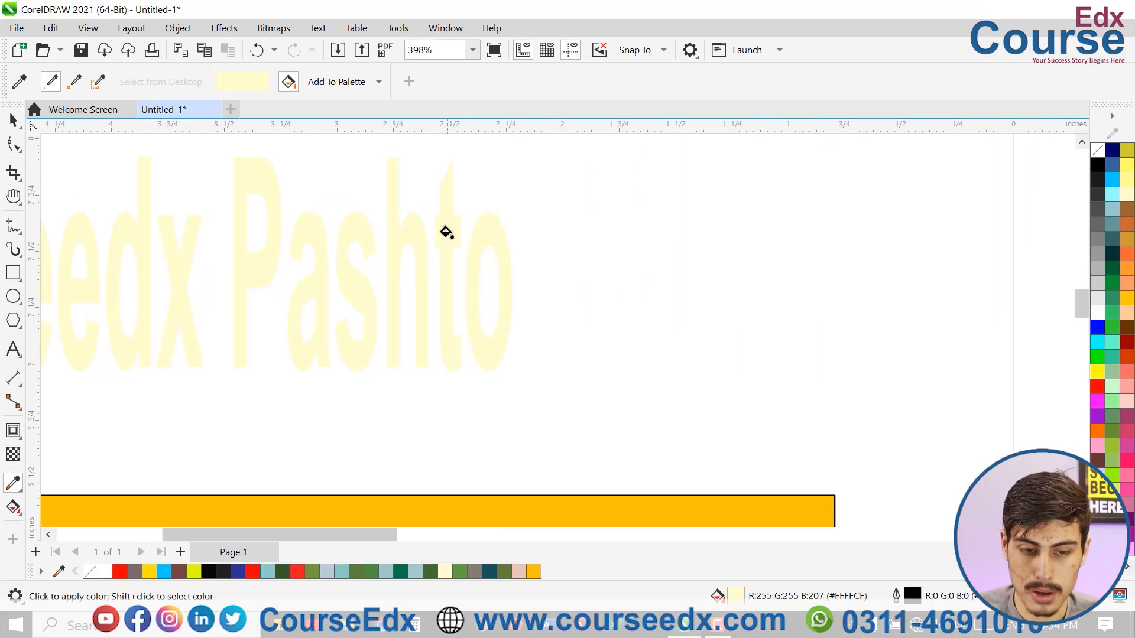
pyautogui.scroll(-3, 445, 232)
pyautogui.hotkey('ctrl', 'z')
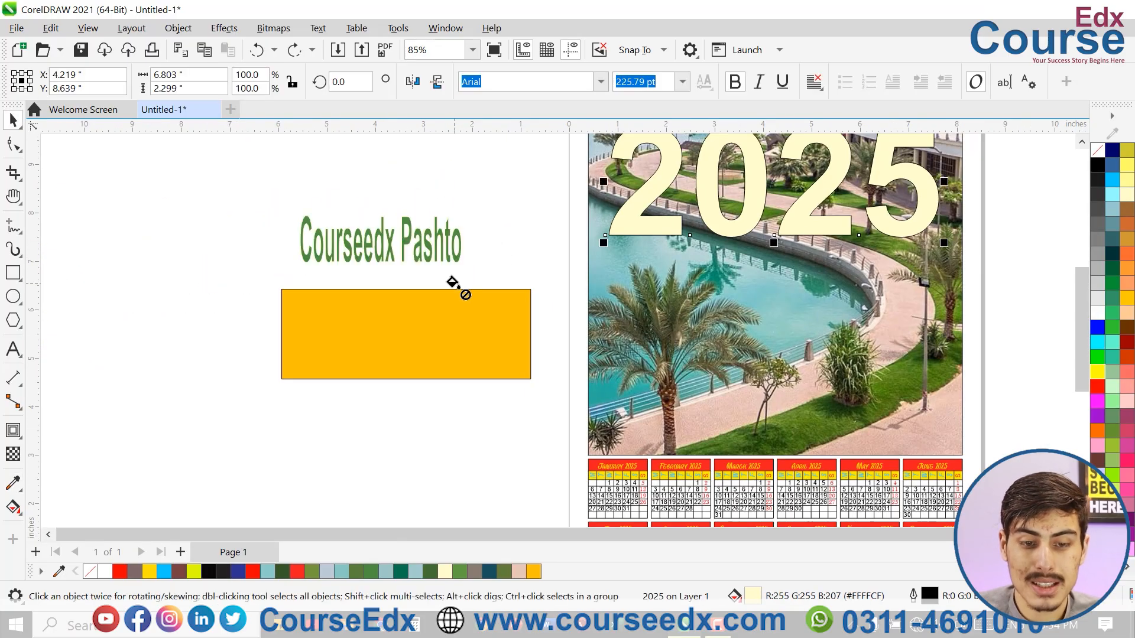
# - Compare the outline, font size and color of the Courseedx Pashto text with those of the 2025 numerals
pyautogui.click(459, 243)
pyautogui.scroll(-4, 579, 229)
pyautogui.press('h')
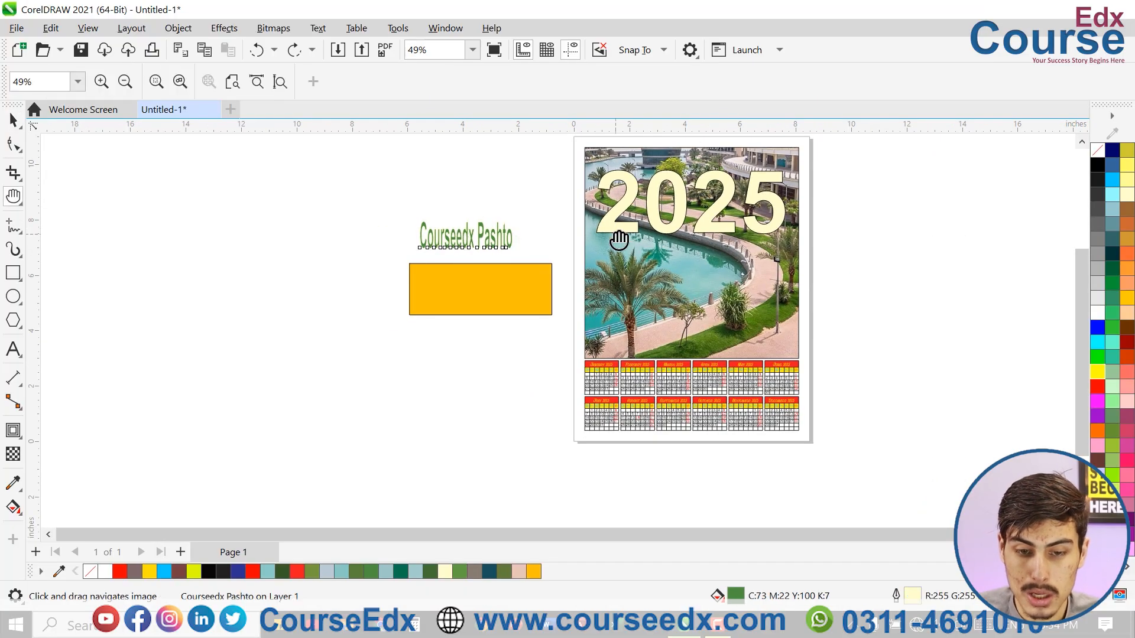
pyautogui.scroll(7, 607, 228)
pyautogui.scroll(5, 400, 414)
pyautogui.press('space')
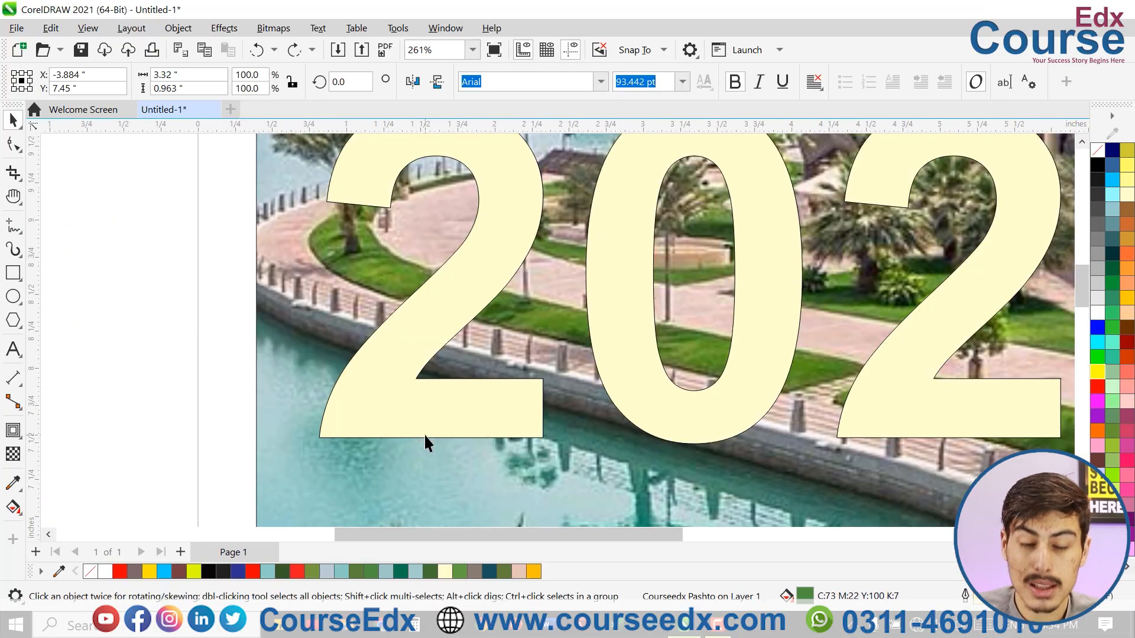
pyautogui.scroll(-8, 428, 433)
pyautogui.click(438, 397)
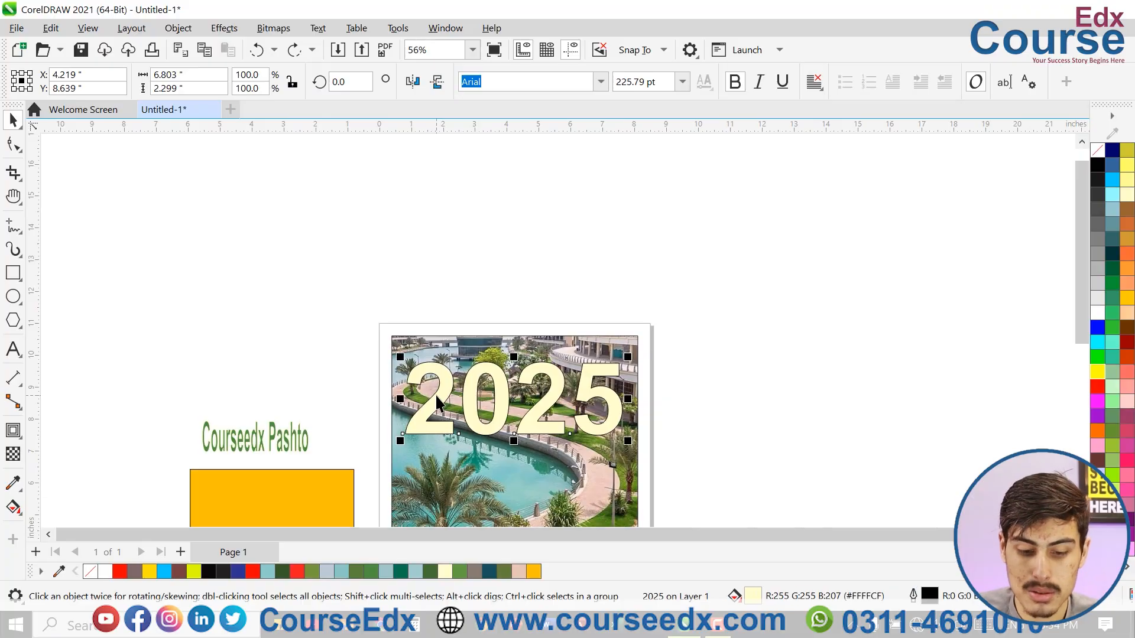
pyautogui.press('h')
pyautogui.moveTo(468, 403); pyautogui.dragTo(593, 353)
pyautogui.scroll(3, 593, 352)
pyautogui.press('space')
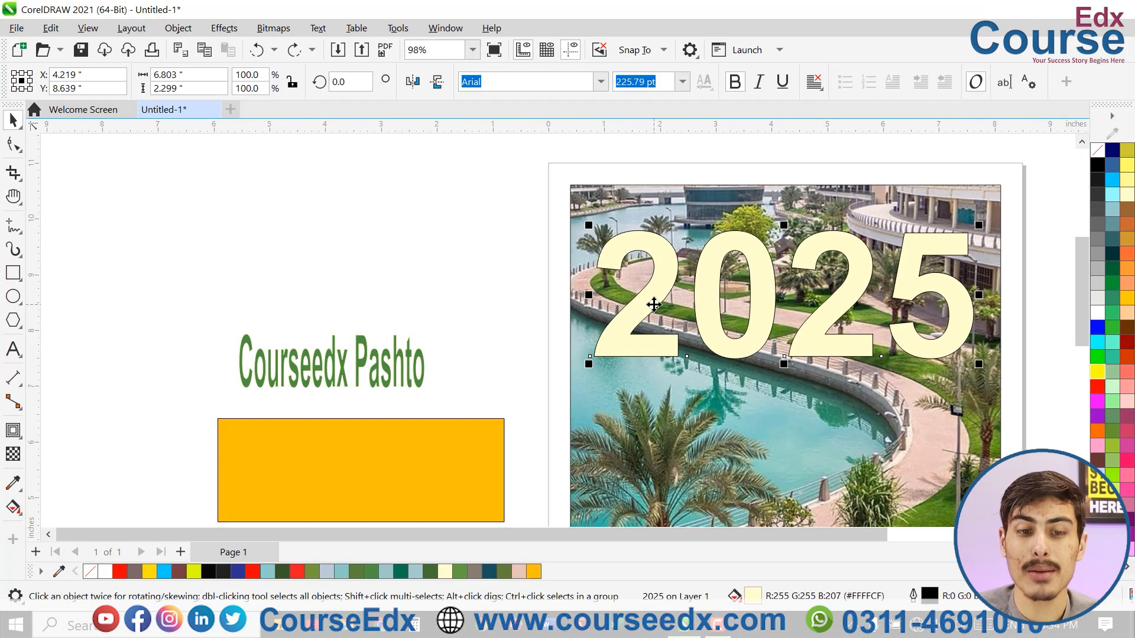
pyautogui.click(663, 285)
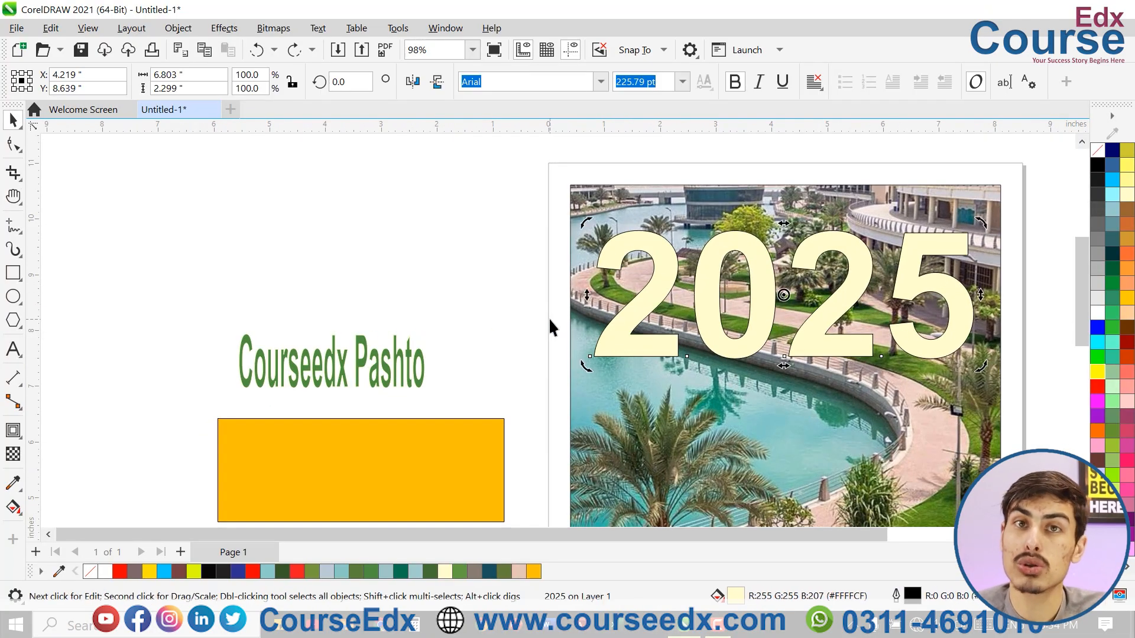
# - Move the Courseedx Pashto text to about X -3.73, Y 8.39 inches and copy the 2025 numerals' attributes onto it with the Attributes Eyedropper
pyautogui.moveTo(421, 372); pyautogui.dragTo(428, 319)
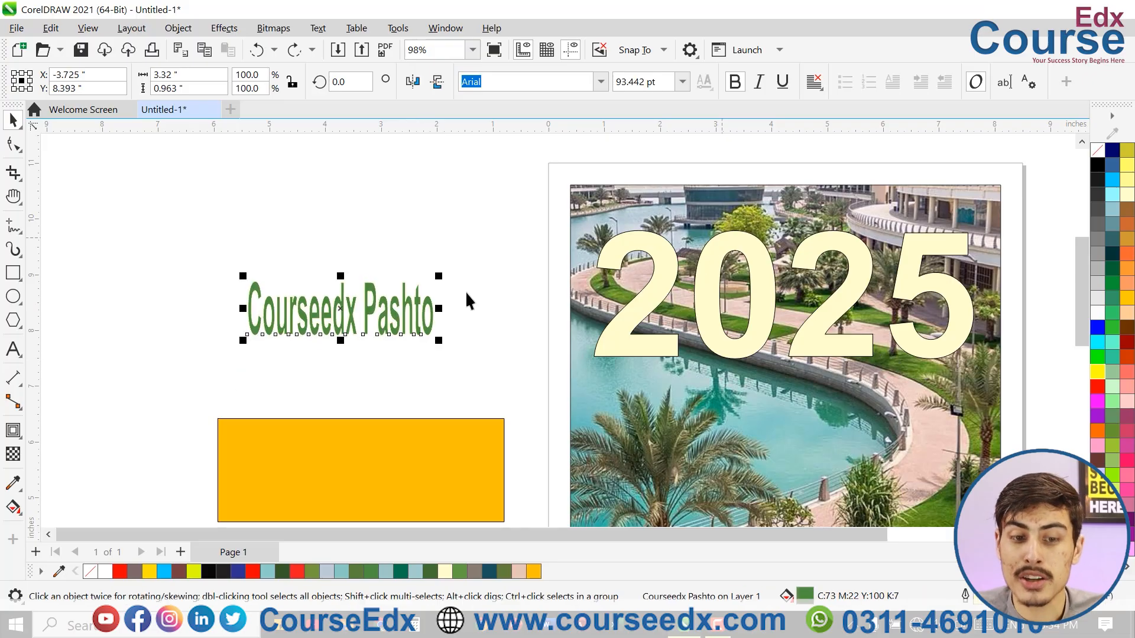
pyautogui.click(13, 477)
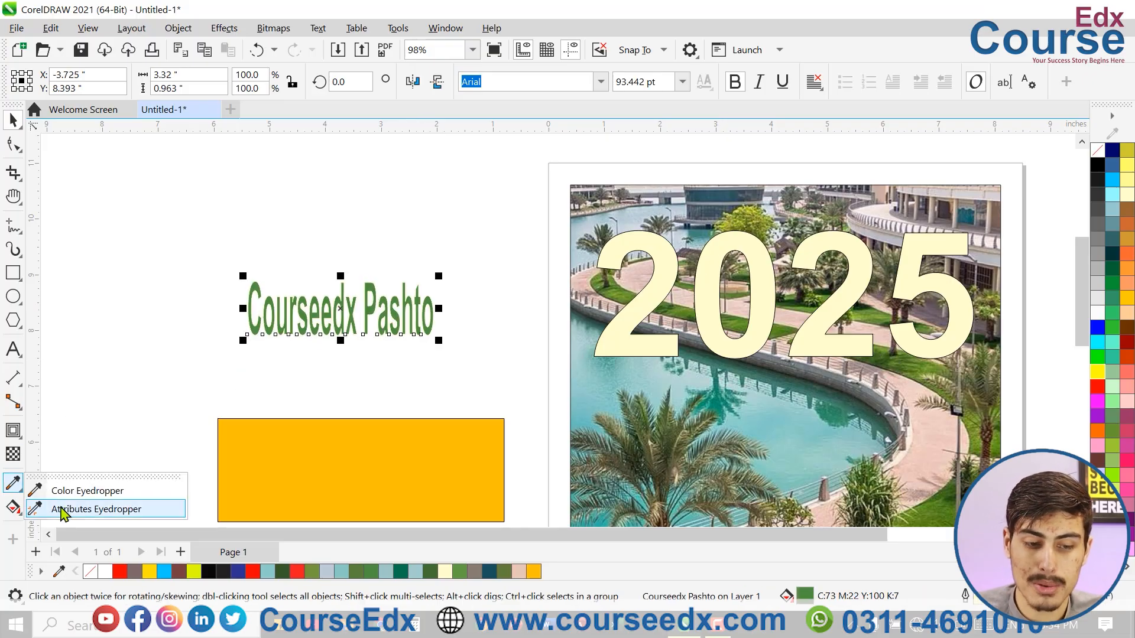
pyautogui.click(67, 510)
pyautogui.click(637, 308)
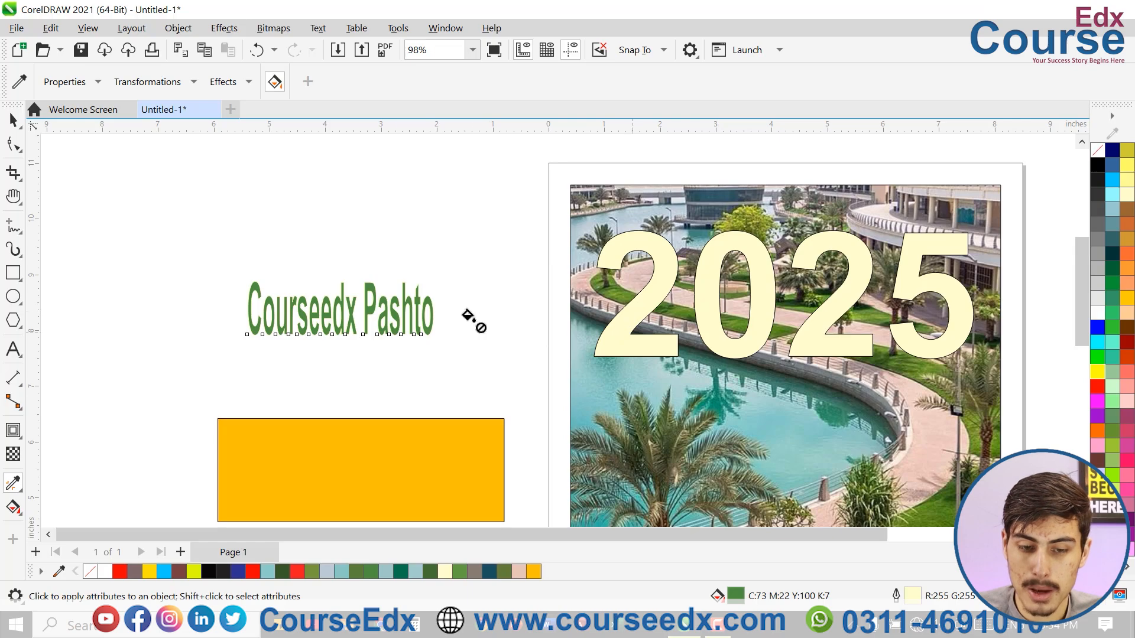
pyautogui.click(397, 298)
pyautogui.press('space')
# - Move the enlarged Courseedx Pashto text onto the 2025 numerals on the photo, and delete the orange rectangle
pyautogui.moveTo(464, 287); pyautogui.dragTo(322, 293)
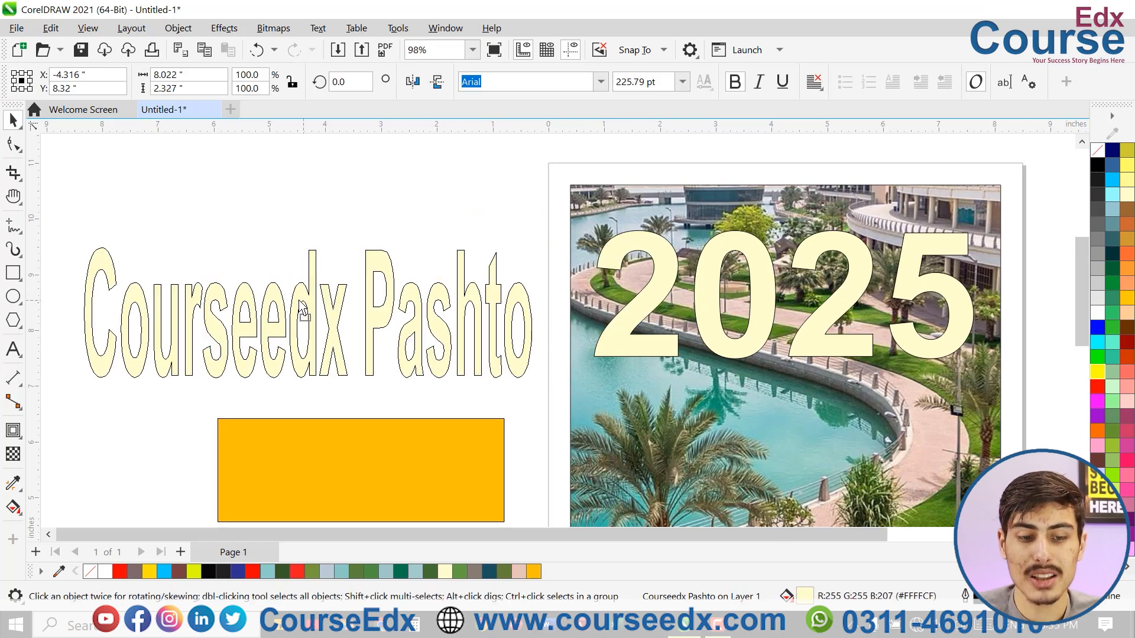
pyautogui.scroll(-1, 373, 307)
pyautogui.moveTo(412, 307); pyautogui.dragTo(406, 264)
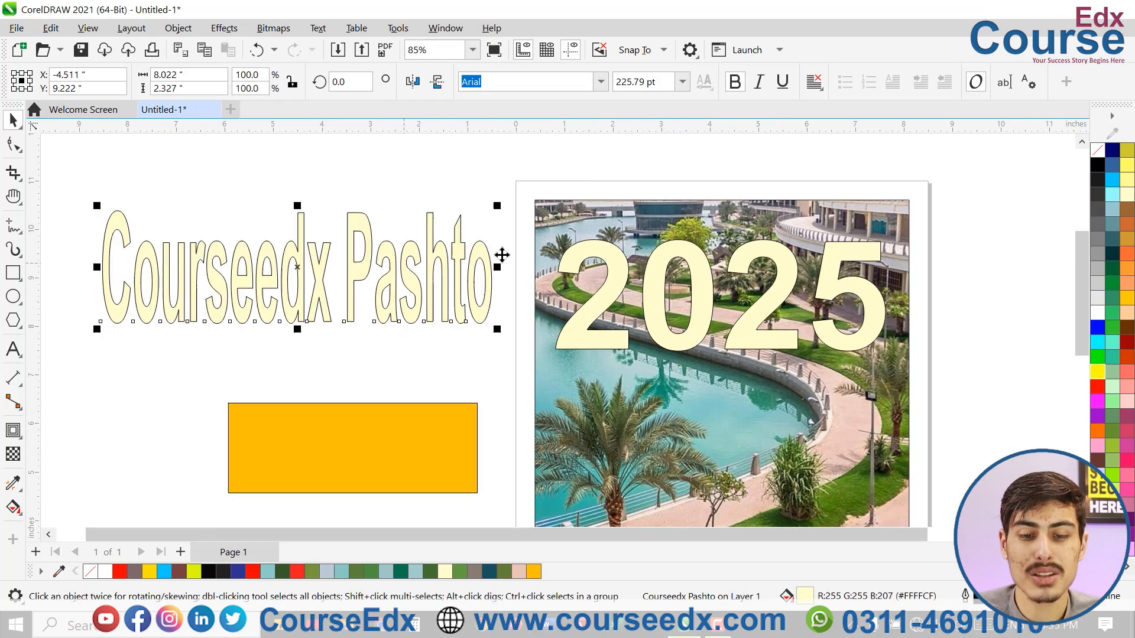
pyautogui.click(594, 256)
pyautogui.click(407, 284)
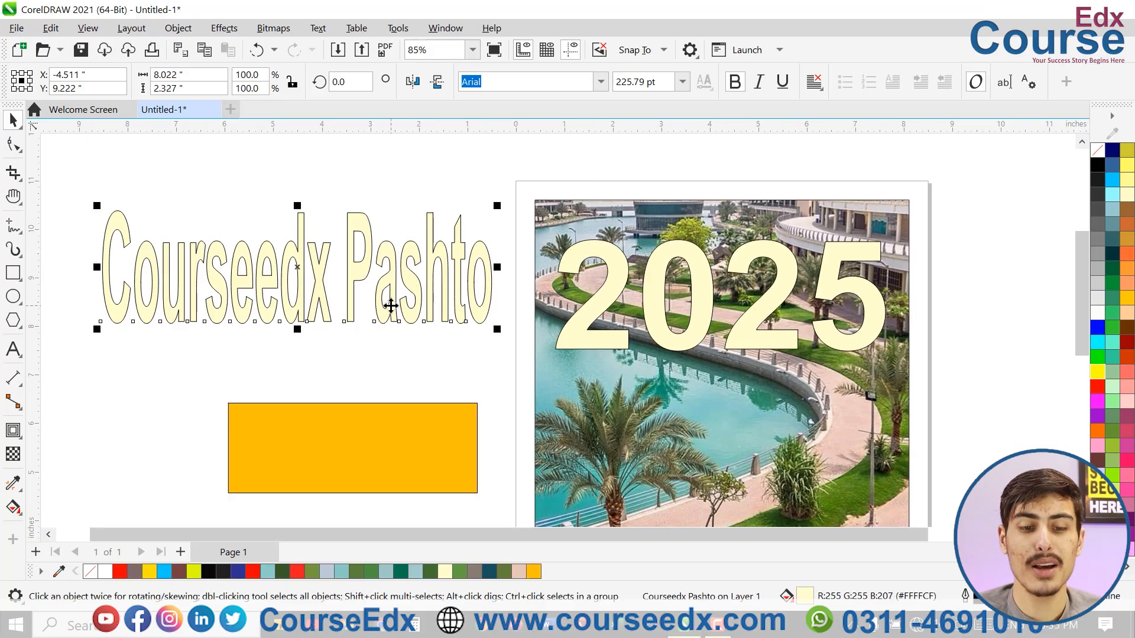
pyautogui.moveTo(402, 271); pyautogui.dragTo(850, 301)
pyautogui.click(391, 411)
pyautogui.click(366, 365)
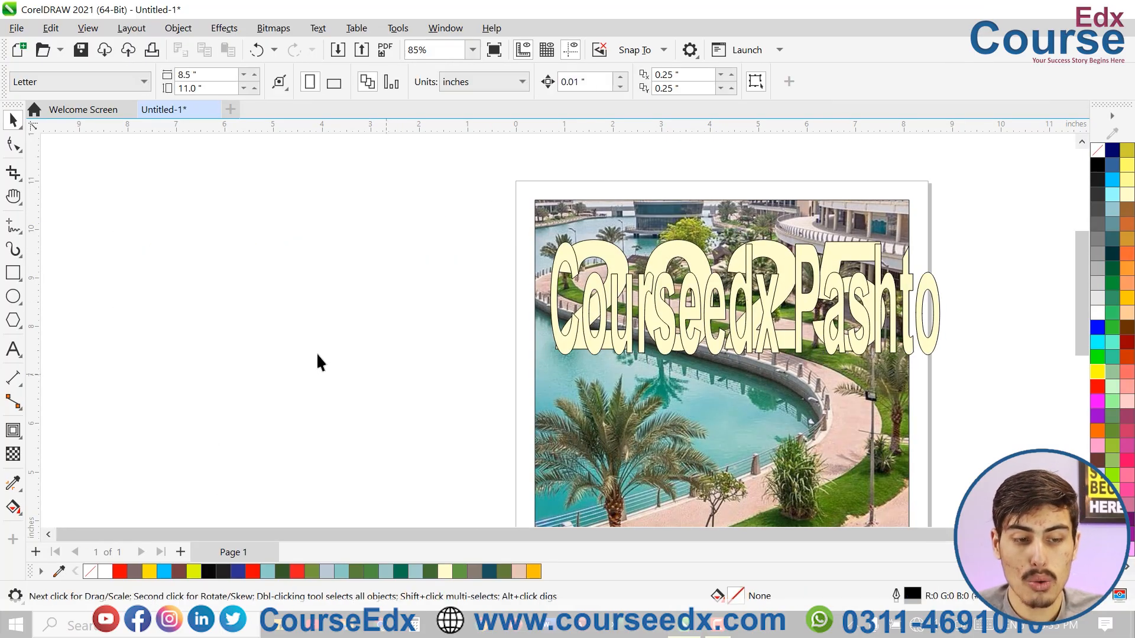
# - Draw a circle about 1.6 inches across, move it to about X -7.00, Y 8.26 inches, and set its outline width to 2.0 pt
pyautogui.click(16, 299)
pyautogui.moveTo(194, 257); pyautogui.dragTo(271, 335)
pyautogui.press('space')
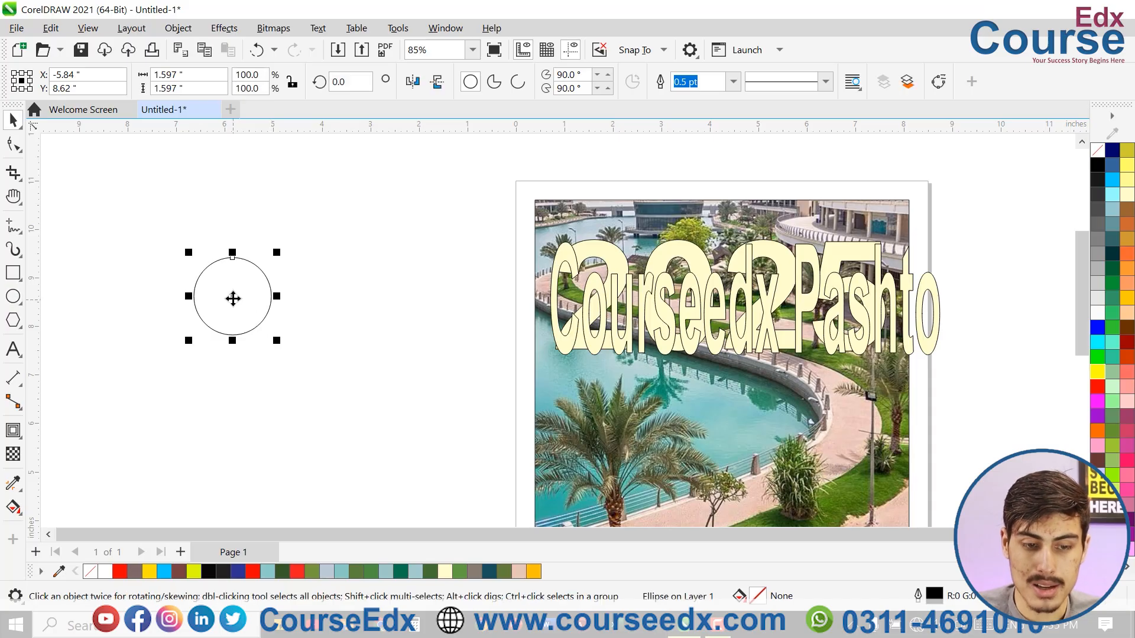
pyautogui.moveTo(233, 296); pyautogui.dragTo(176, 313)
pyautogui.click(733, 82)
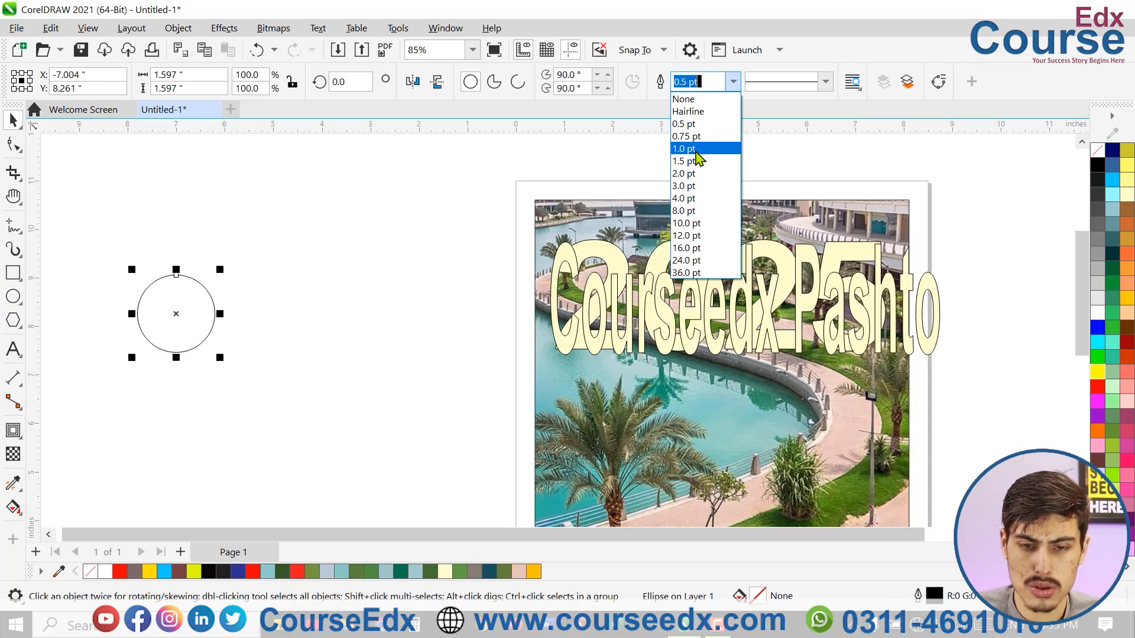
pyautogui.click(692, 173)
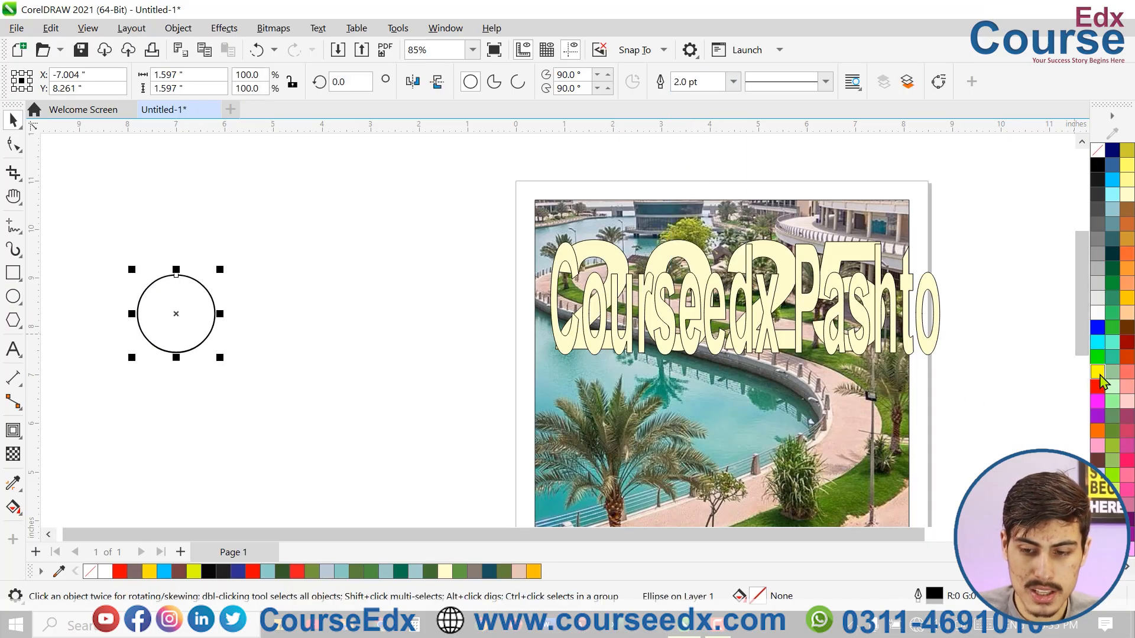
# - Fill the circle with yellow, tint it with red to orange #FFBA00, and move it to about X -5.71, Y 7.23 inches
pyautogui.click(1094, 376)
pyautogui.scroll(2, 281, 346)
pyautogui.moveTo(46, 289); pyautogui.dragTo(634, 329)
pyautogui.keyDown('ctrl'); pyautogui.click(1100, 386); pyautogui.keyUp('ctrl')
pyautogui.keyDown('ctrl'); pyautogui.click(1100, 387); pyautogui.keyUp('ctrl')
pyautogui.keyDown('ctrl'); pyautogui.click(1100, 386); pyautogui.keyUp('ctrl')
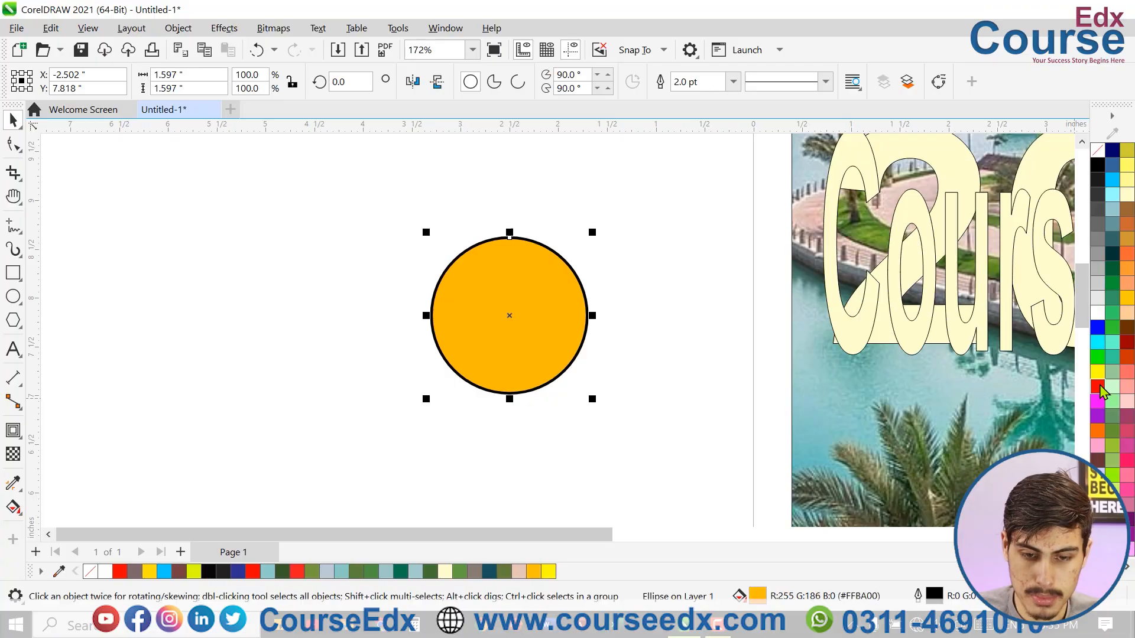
pyautogui.moveTo(536, 345); pyautogui.dragTo(485, 368)
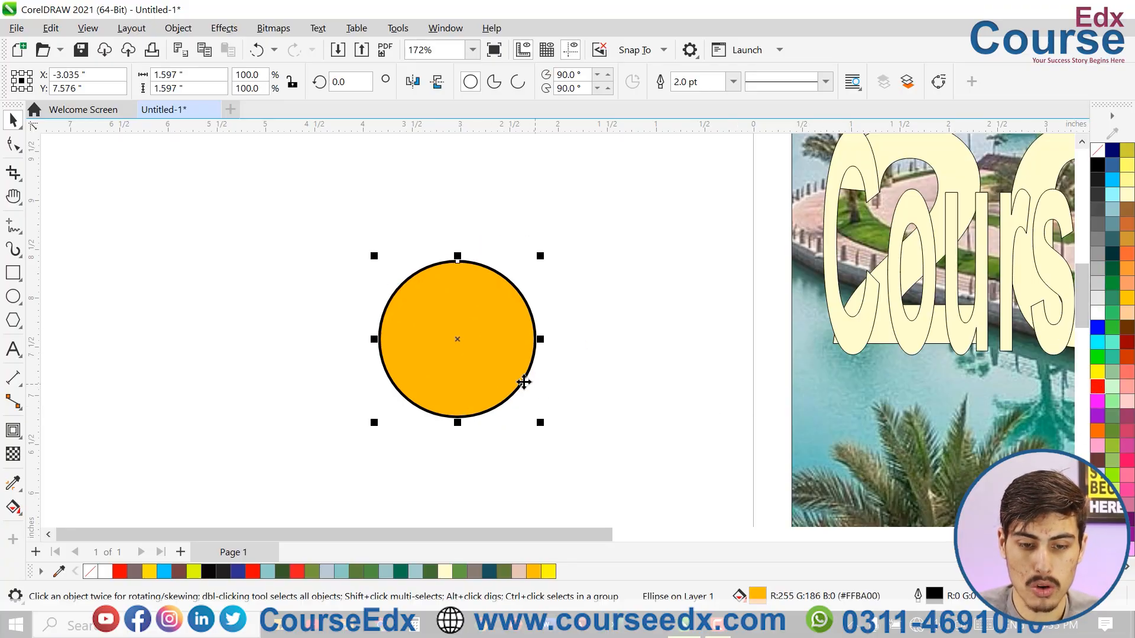
pyautogui.moveTo(503, 374); pyautogui.dragTo(243, 408)
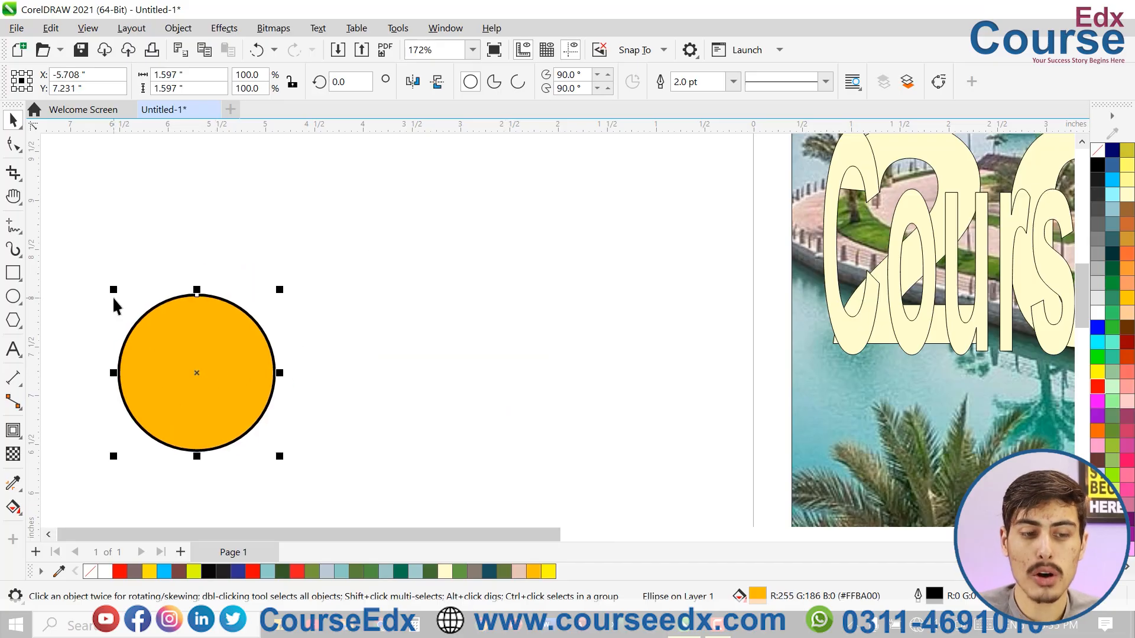
# - Draw a second circle about 1.19 inches across, move it to about X -2.42, Y 8.15 inches, and fill it with blue
pyautogui.click(14, 296)
pyautogui.moveTo(481, 237); pyautogui.dragTo(608, 355)
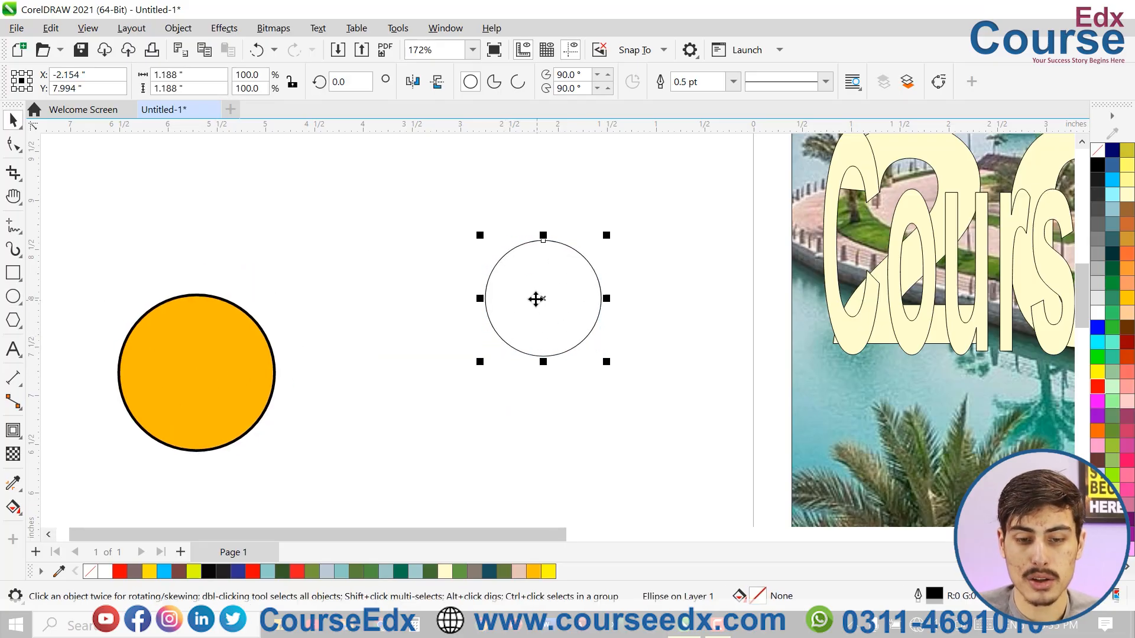
pyautogui.moveTo(535, 299); pyautogui.dragTo(510, 284)
pyautogui.click(1099, 330)
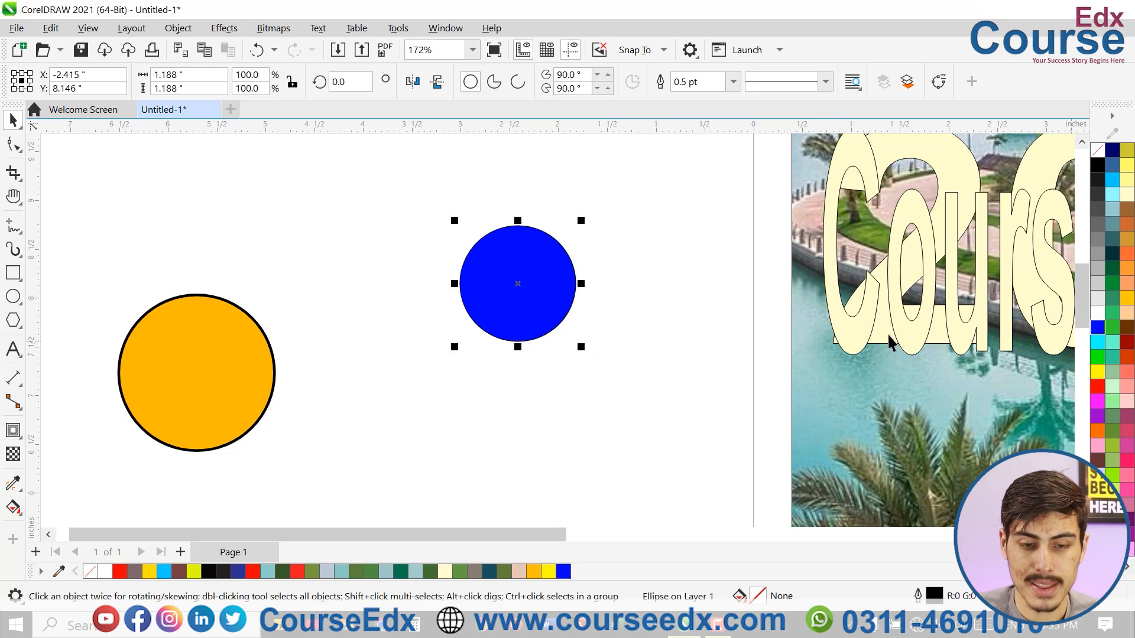
# - Copy the orange circle's fill and outline onto the blue circle with the Attributes Eyedropper
pyautogui.press('Tab')
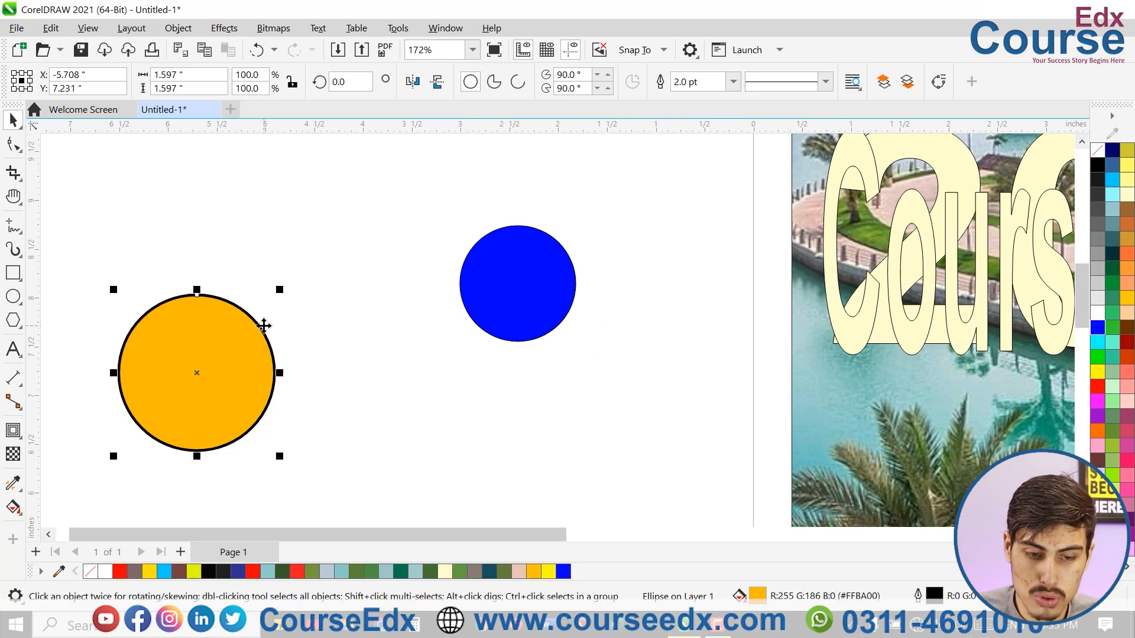
pyautogui.click(462, 307)
pyautogui.click(215, 376)
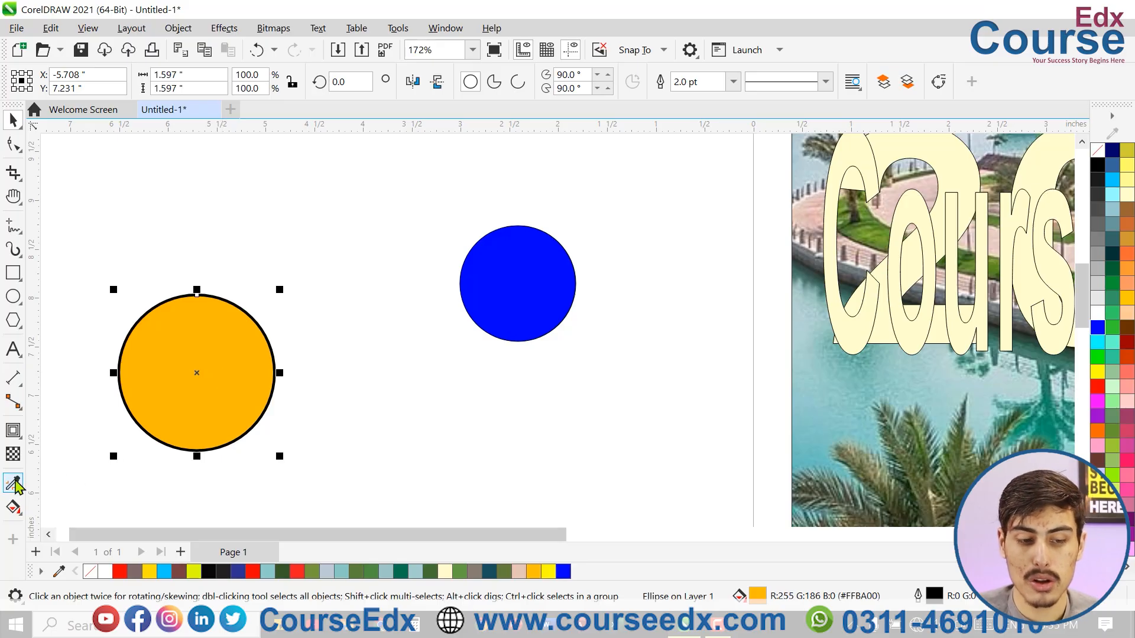
pyautogui.click(16, 492)
pyautogui.click(197, 391)
pyautogui.click(478, 260)
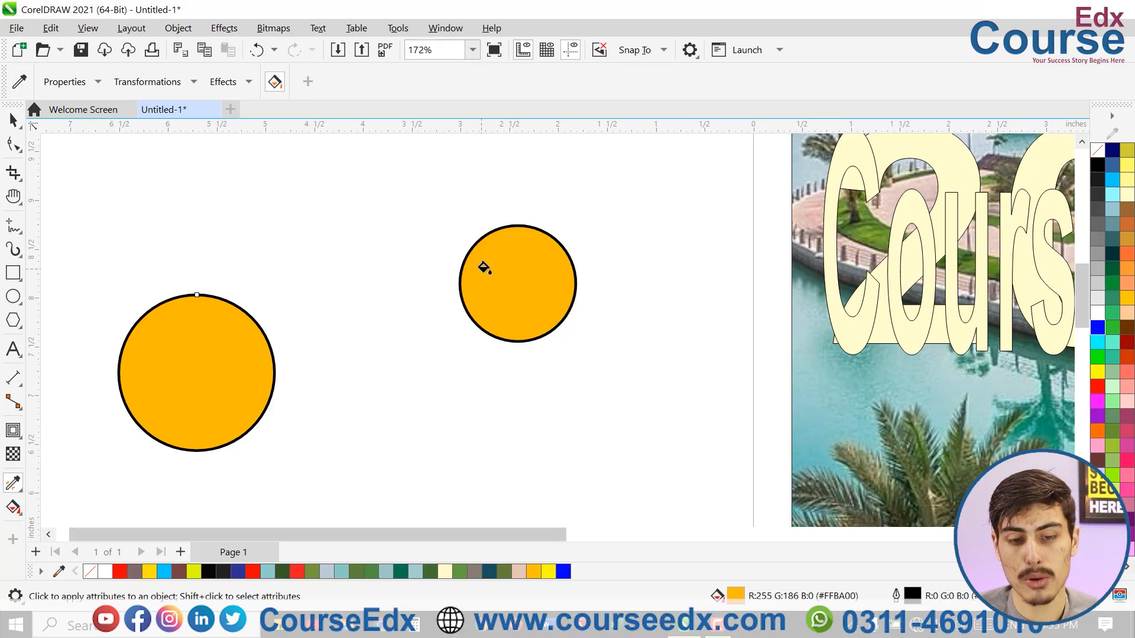
# - Compare the fill and outline width of the smaller circle with those of the larger one
pyautogui.press('space')
pyautogui.click(493, 287)
pyautogui.scroll(1, 254, 337)
pyautogui.click(270, 325)
pyautogui.scroll(-3, 205, 391)
pyautogui.click(484, 341)
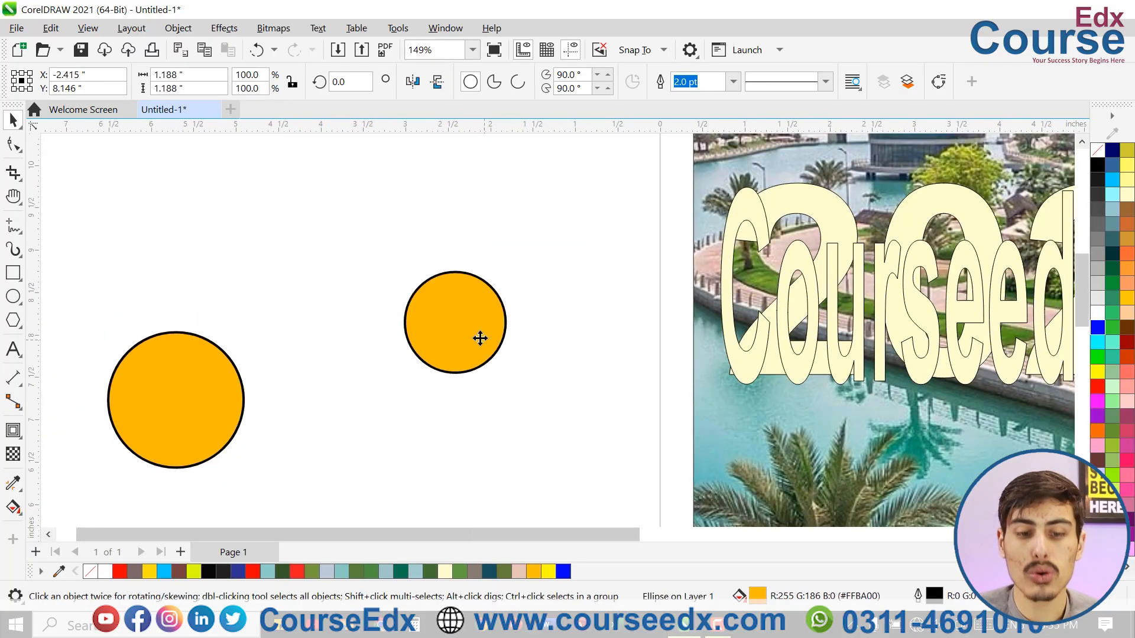
pyautogui.scroll(2, 476, 331)
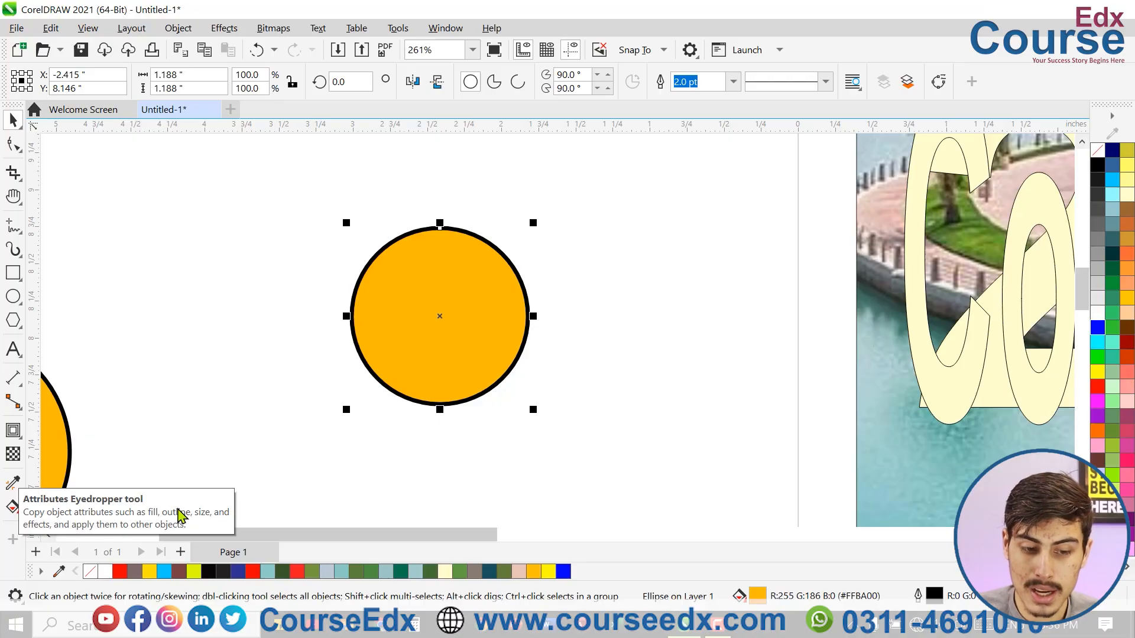
pyautogui.scroll(-3, 198, 396)
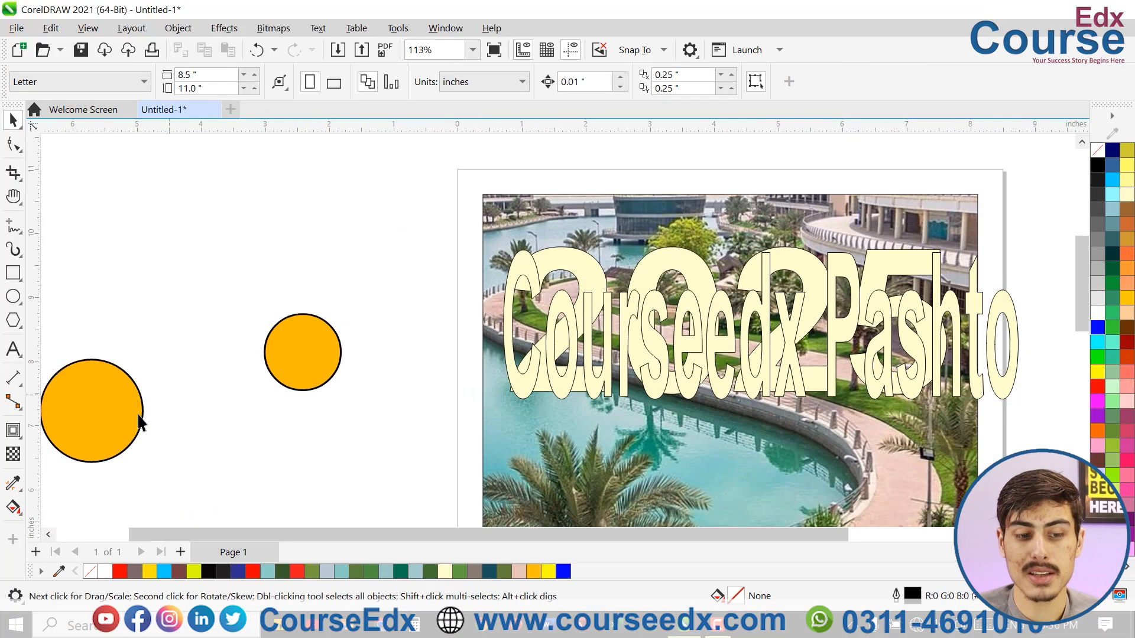
# - Delete both orange circles beside the page
pyautogui.click(311, 370)
pyautogui.scroll(3, 318, 365)
pyautogui.scroll(-4, 323, 362)
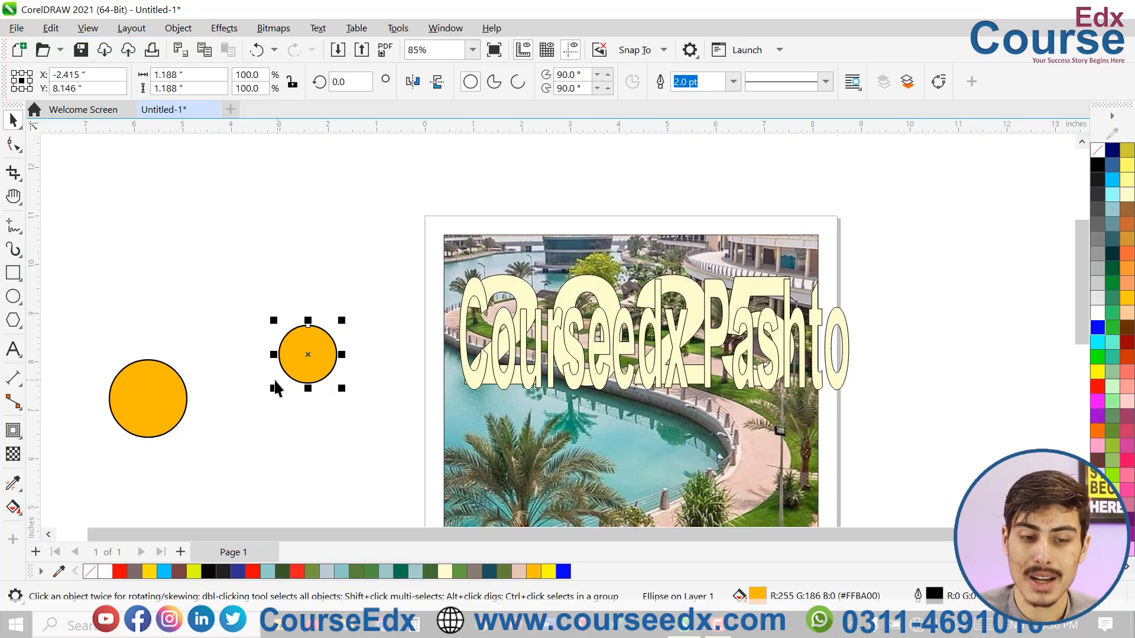
pyautogui.scroll(3, 325, 378)
pyautogui.press('Delete')
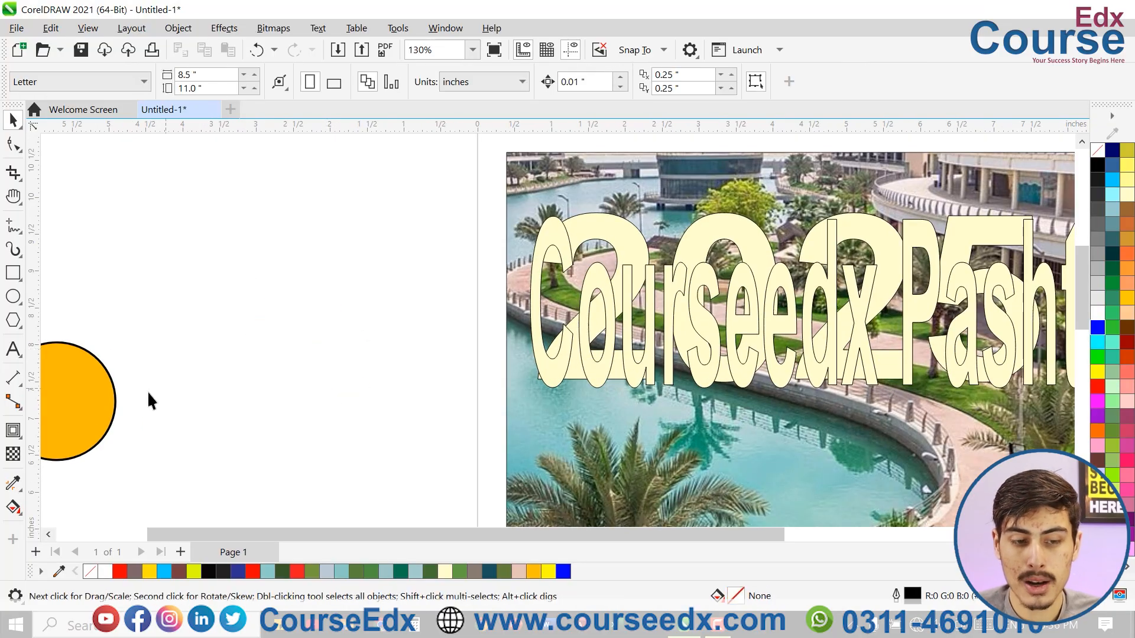
pyautogui.click(125, 390)
pyautogui.press('Delete')
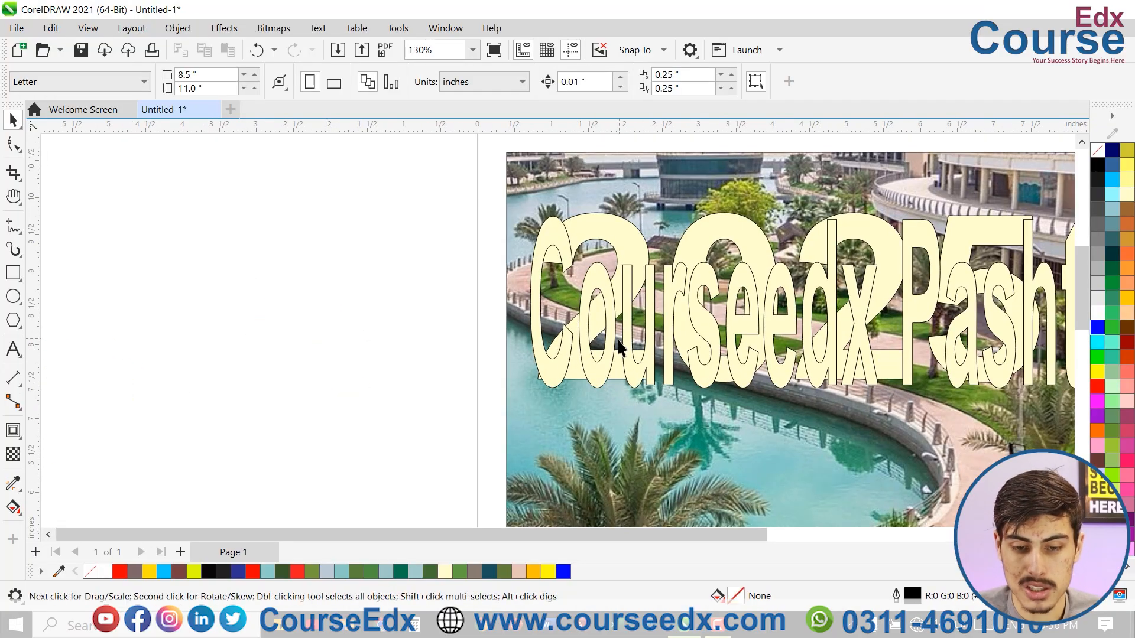
# - Undo the accidental move of the photo, and move the Courseedx Pashto text to about X 0.01, Y 7.51 inches
pyautogui.moveTo(619, 347); pyautogui.dragTo(152, 360)
pyautogui.hotkey('ctrl', 'z')
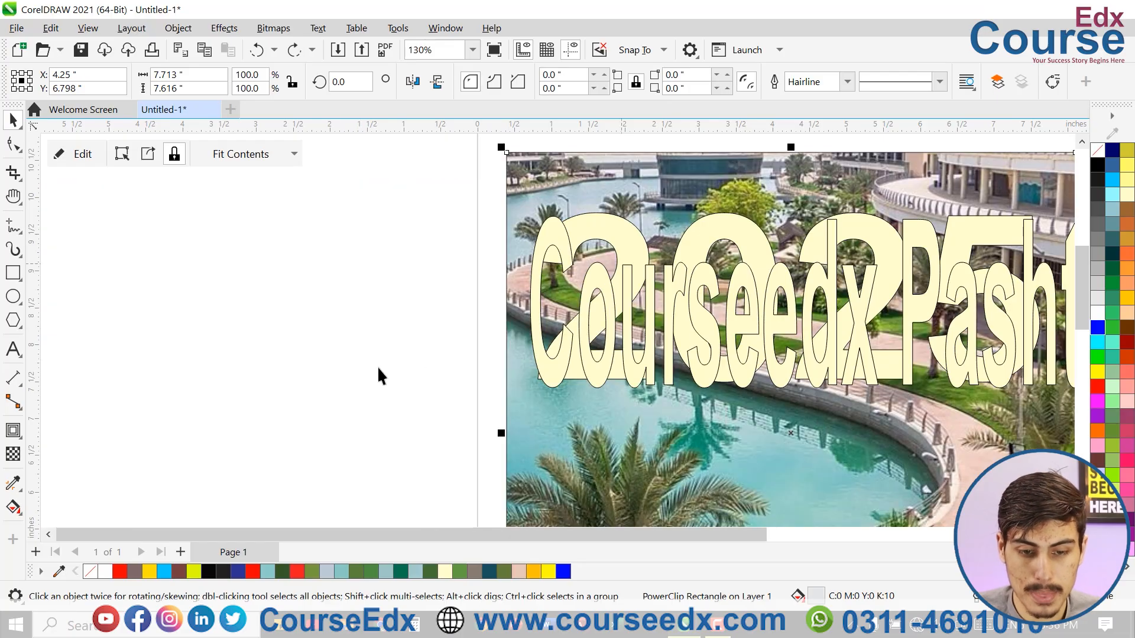
pyautogui.moveTo(665, 288); pyautogui.dragTo(324, 340)
pyautogui.moveTo(584, 296); pyautogui.dragTo(575, 323)
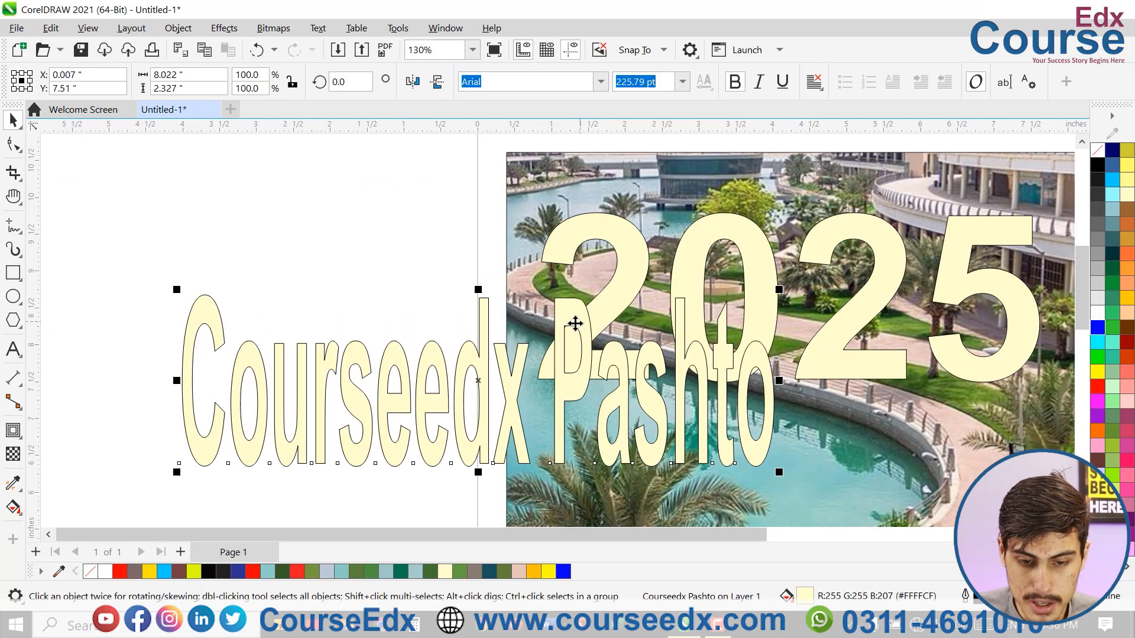
# - Tint the cream fill of the Courseedx Pashto text with red until it is #FFBA96
pyautogui.scroll(2, 575, 323)
pyautogui.click(564, 312)
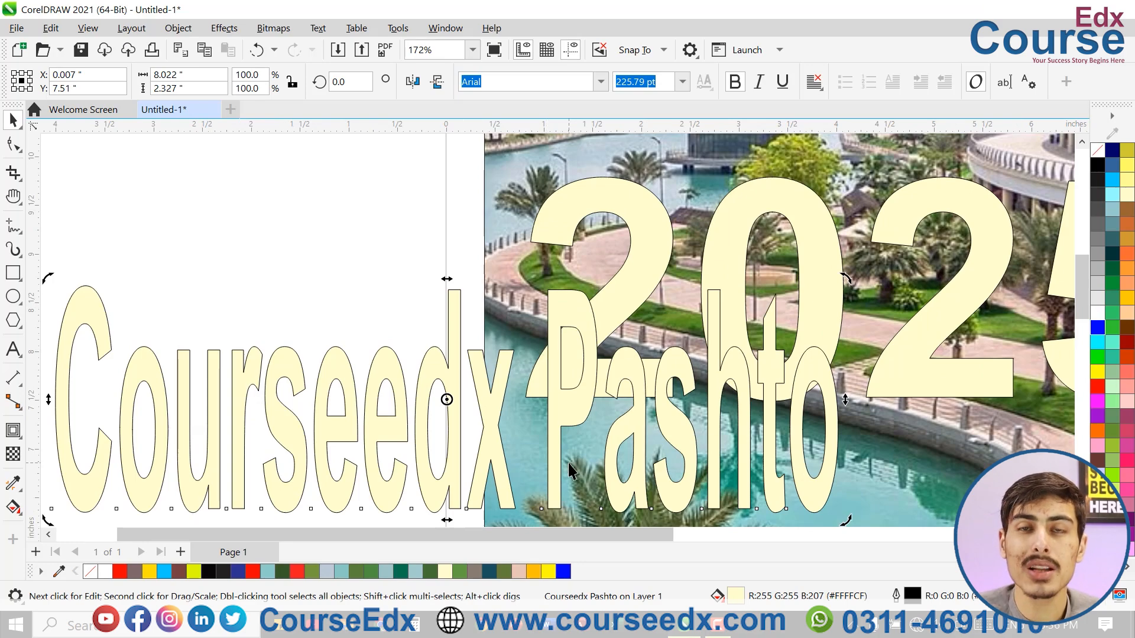
pyautogui.click(1098, 387)
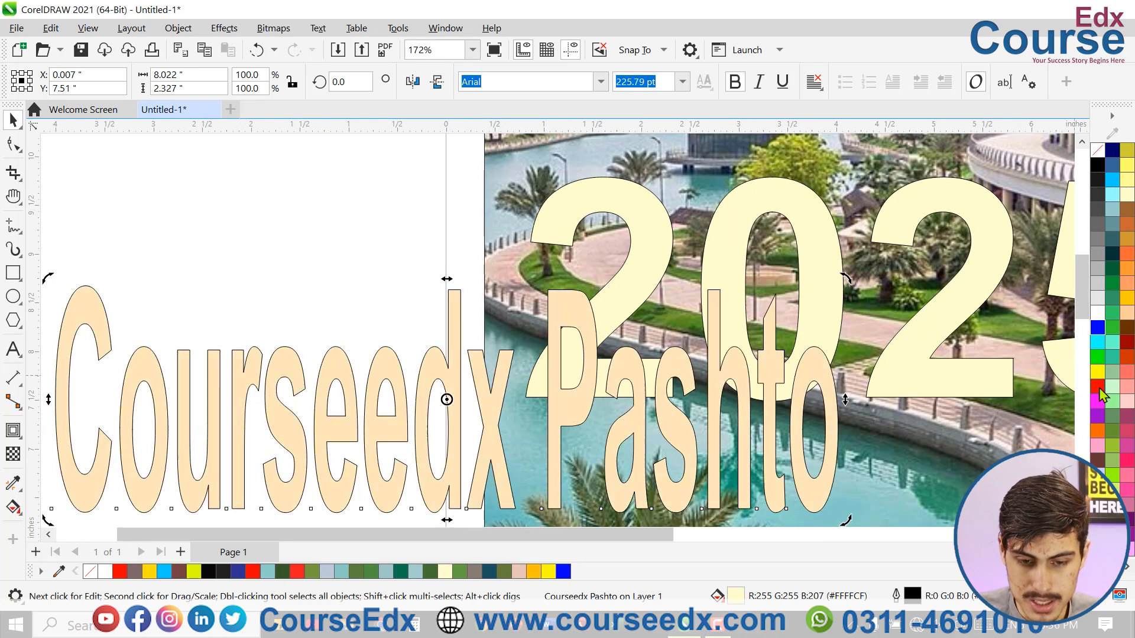
pyautogui.keyDown('ctrl'); pyautogui.click(1098, 388); pyautogui.keyUp('ctrl')
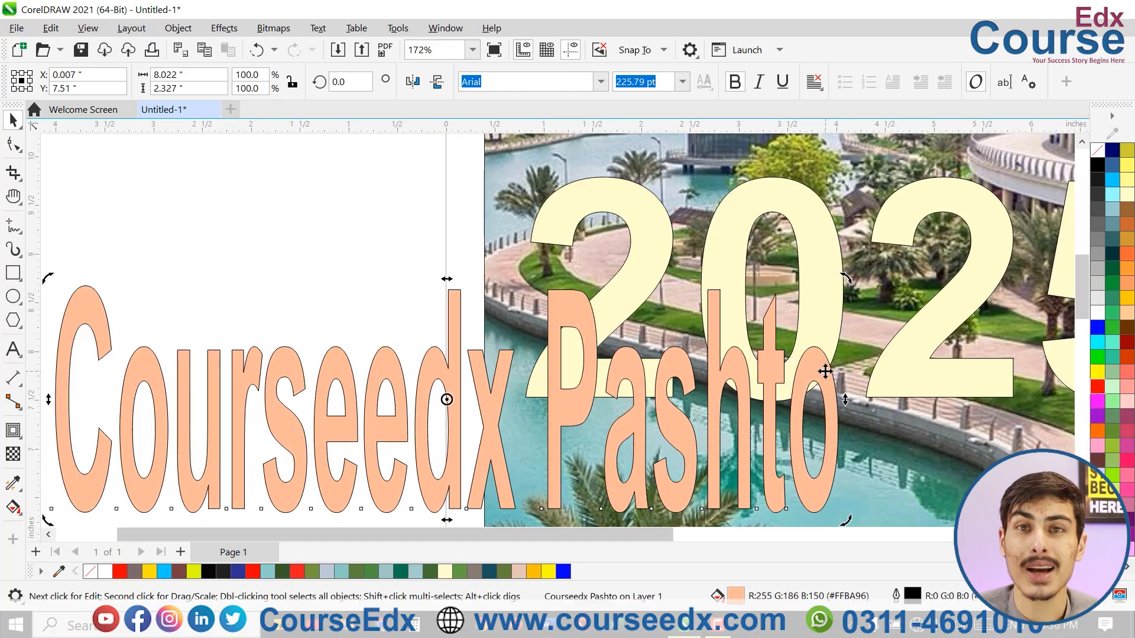
# - Tint the 2025 numerals with white to #FFFFDC, and darken them with black to #CFCFB2
pyautogui.click(803, 211)
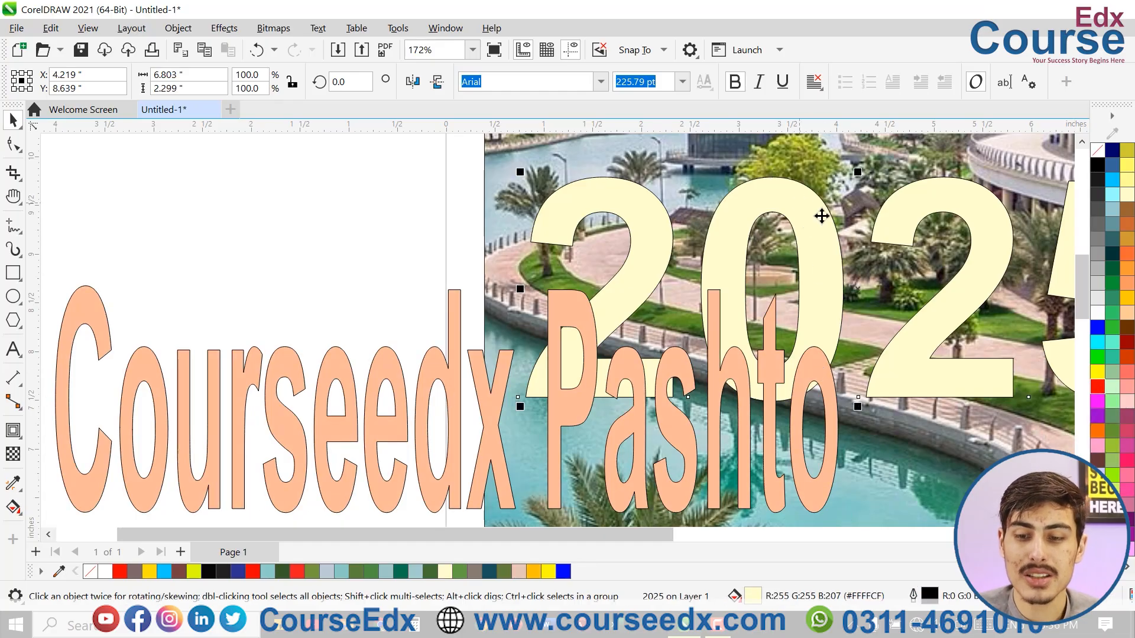
pyautogui.keyDown('ctrl'); pyautogui.click(1098, 312); pyautogui.keyUp('ctrl')
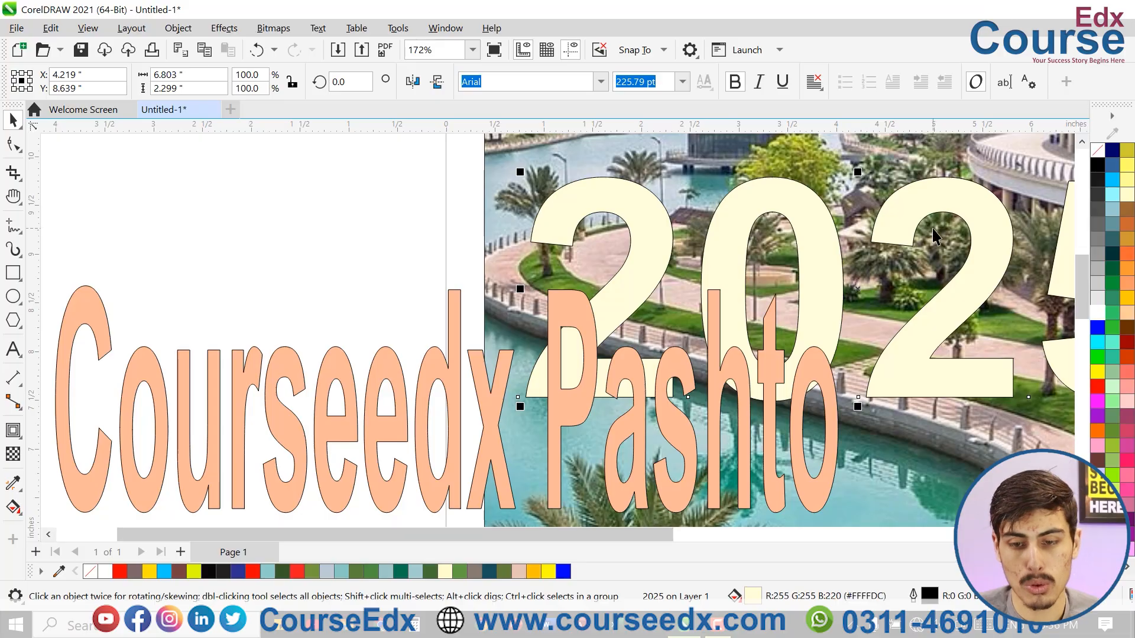
pyautogui.click(988, 244)
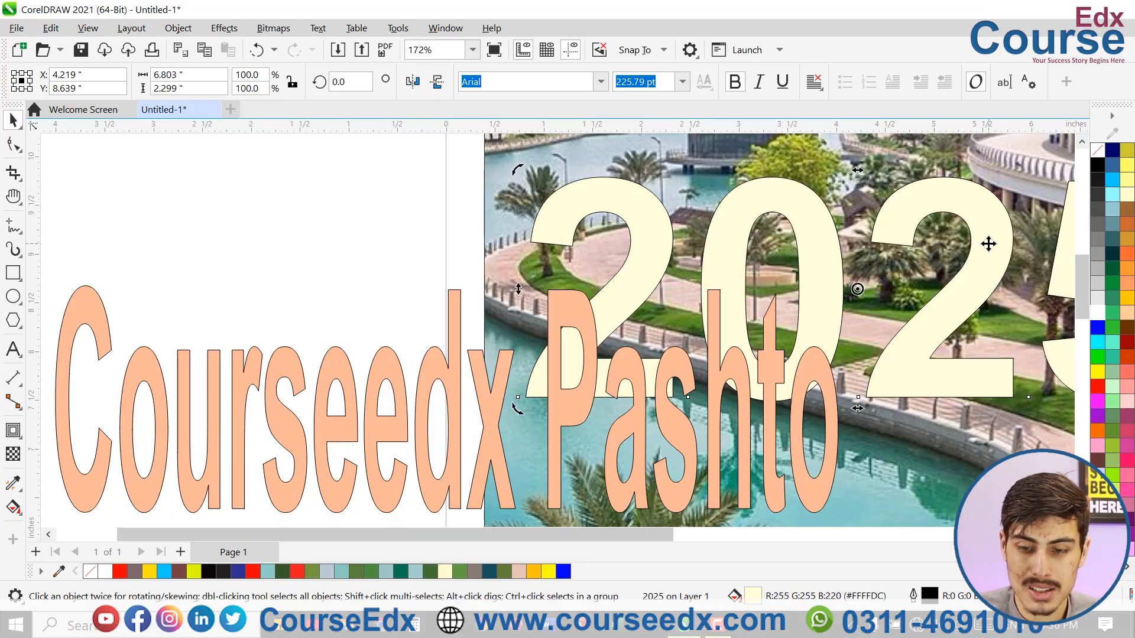
pyautogui.keyDown('ctrl'); pyautogui.click(1098, 166); pyautogui.keyUp('ctrl')
pyautogui.keyDown('ctrl'); pyautogui.click(1098, 166); pyautogui.keyUp('ctrl')
pyautogui.scroll(-1, 816, 313)
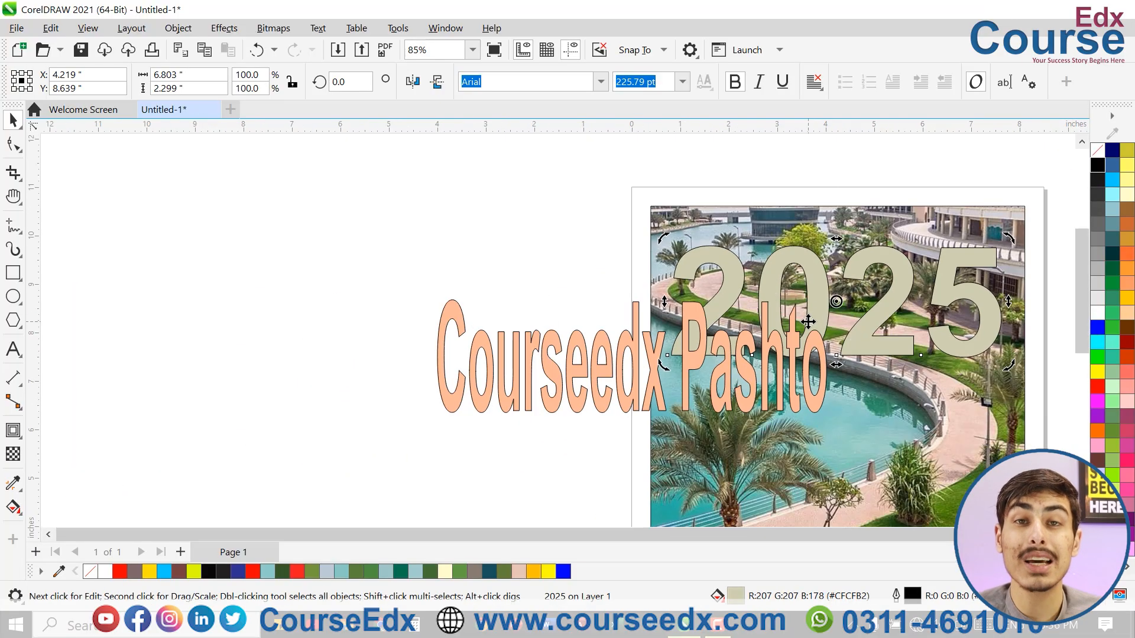
# - Fill the 2025 numerals with an orange shade, and replace it with the blue shade #4167FF
pyautogui.scroll(1, 823, 349)
pyautogui.scroll(3, 823, 354)
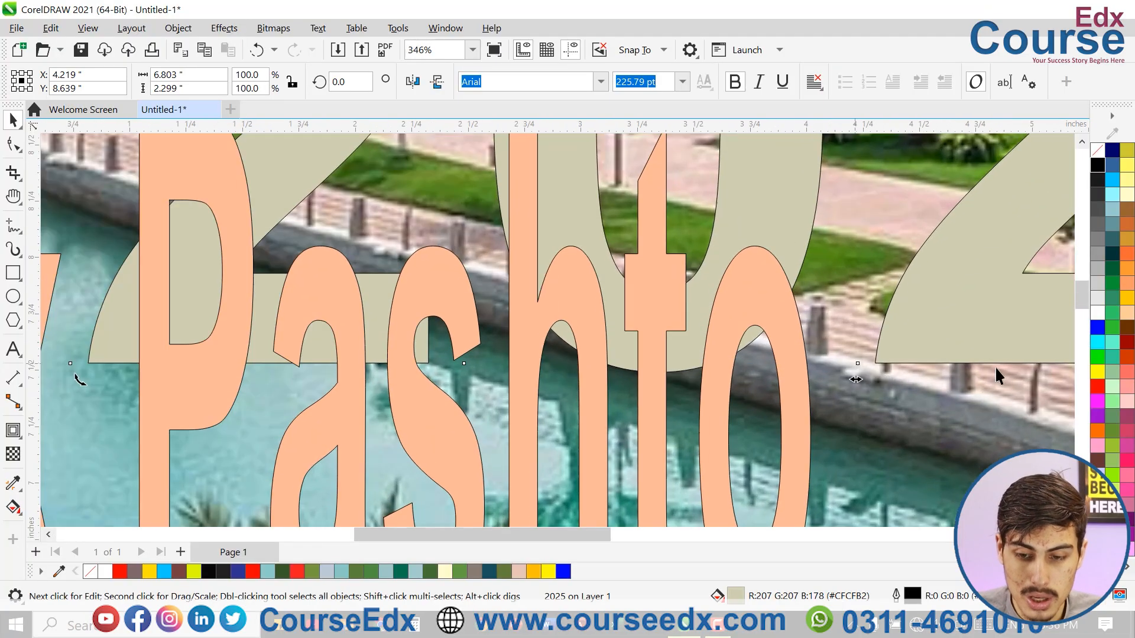
pyautogui.moveTo(1095, 372); pyautogui.dragTo(1047, 448)
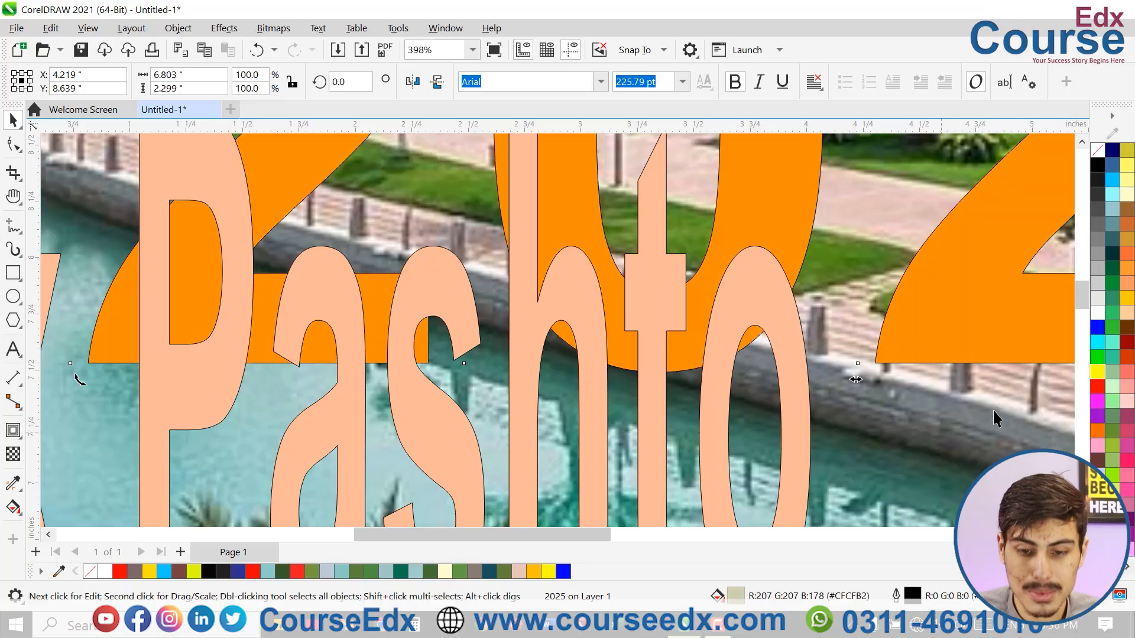
pyautogui.scroll(-1, 999, 396)
pyautogui.moveTo(1098, 334); pyautogui.dragTo(1027, 338)
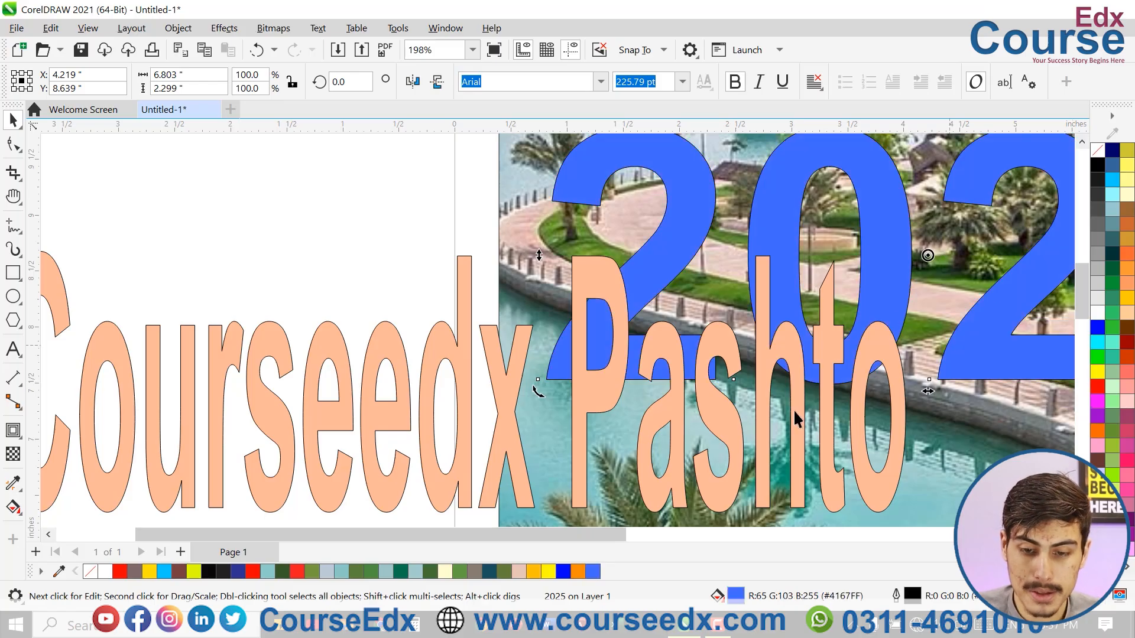
# - Blend red into the 2025 numerals' blue to make purple, and tint the Courseedx Pashto text with yellow to #FFC77A
pyautogui.click(1096, 394)
pyautogui.click(895, 363)
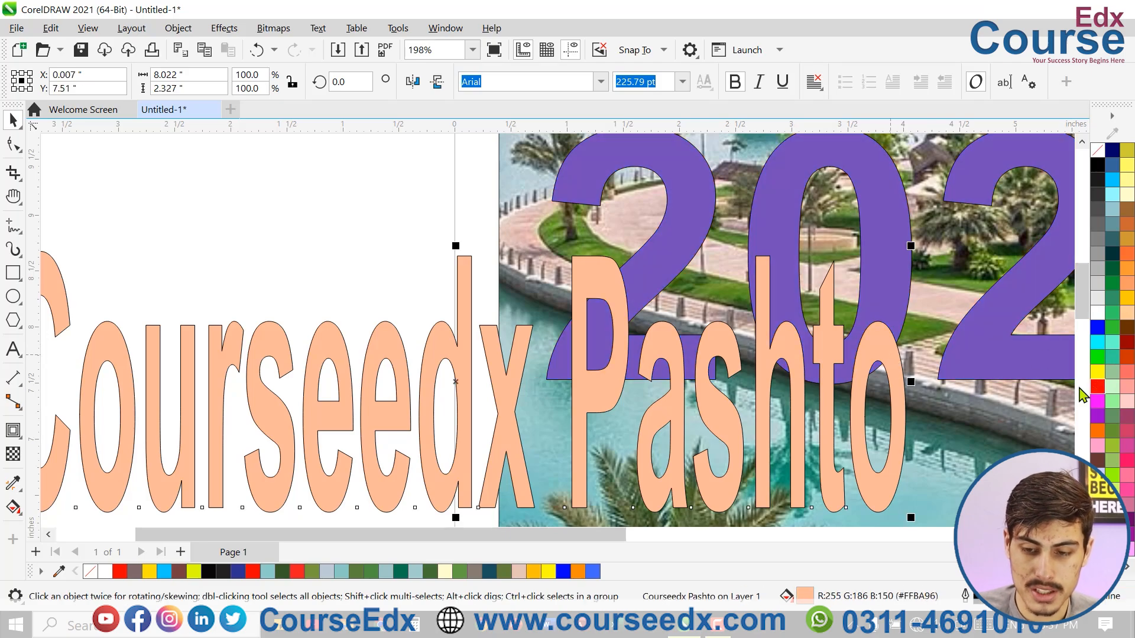
pyautogui.keyDown('ctrl'); pyautogui.click(1097, 372); pyautogui.keyUp('ctrl')
pyautogui.scroll(-6, 804, 391)
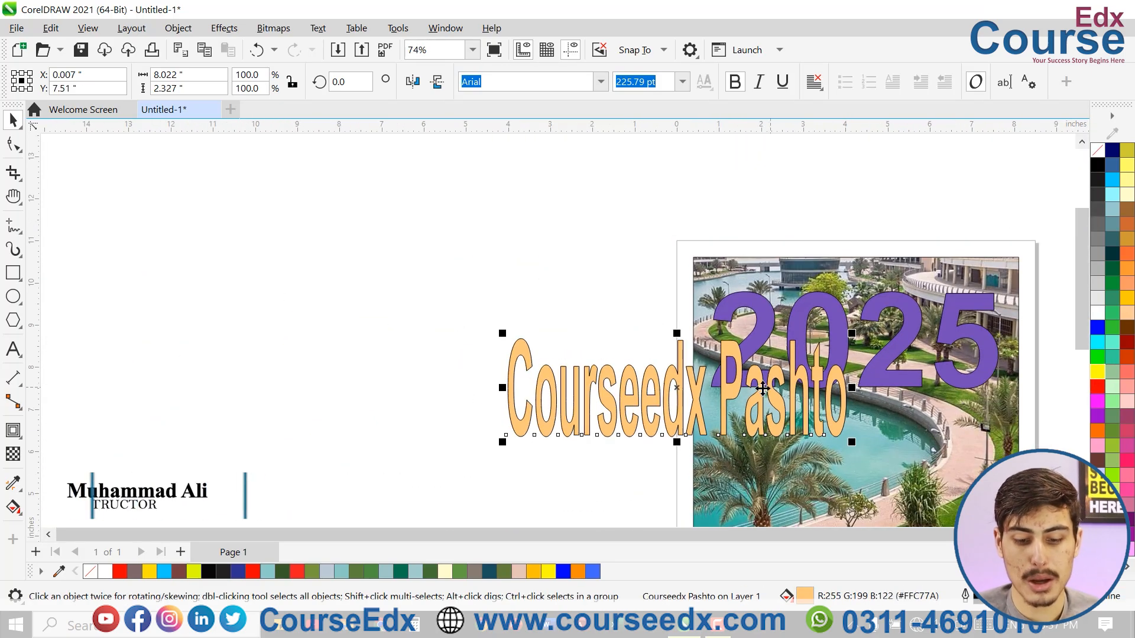
pyautogui.scroll(2, 364, 291)
pyautogui.click(364, 291)
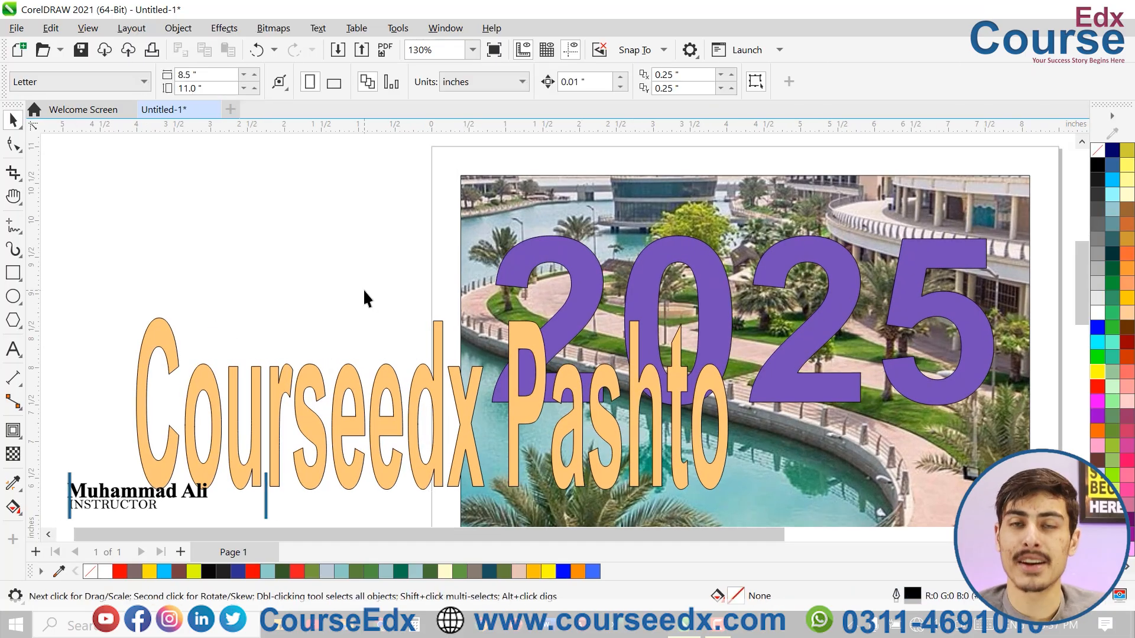